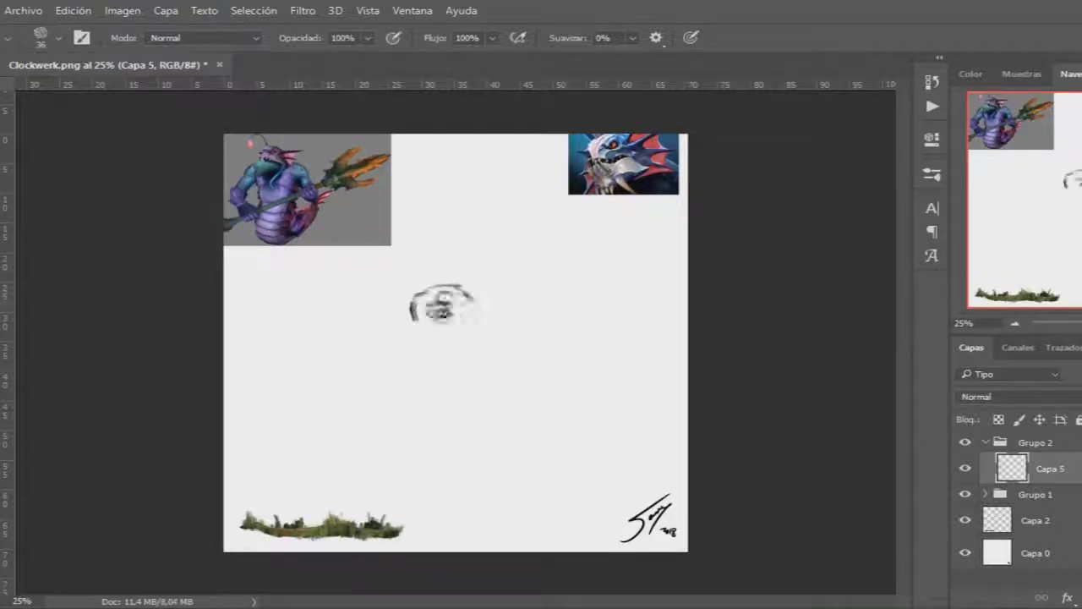
# Step: Sketch the creature's face and head circles and rough in the body curve
pyautogui.moveTo(418, 292)
pyautogui.mouseDown()
pyautogui.moveTo(440, 342)
pyautogui.moveTo(473, 330)
pyautogui.mouseUp()
pyautogui.moveTo(499, 295)
pyautogui.mouseDown()
pyautogui.moveTo(486, 325)
pyautogui.moveTo(574, 355)
pyautogui.mouseUp()
pyautogui.moveTo(398, 359); pyautogui.dragTo(374, 382)
pyautogui.moveTo(419, 419)
pyautogui.mouseDown()
pyautogui.moveTo(516, 338)
pyautogui.moveTo(547, 419)
pyautogui.moveTo(545, 364)
pyautogui.moveTo(571, 425)
pyautogui.mouseUp()
# Step: Sketch the tail, ground line, trident with its head, the hand, feet, and spiky crest and fins
pyautogui.moveTo(380, 431)
pyautogui.mouseDown()
pyautogui.moveTo(377, 313)
pyautogui.moveTo(389, 253)
pyautogui.mouseUp()
pyautogui.moveTo(372, 304)
pyautogui.mouseDown()
pyautogui.moveTo(350, 275)
pyautogui.moveTo(401, 270)
pyautogui.mouseUp()
pyautogui.moveTo(393, 372); pyautogui.dragTo(410, 351)
pyautogui.moveTo(343, 421); pyautogui.dragTo(372, 438)
pyautogui.moveTo(389, 429); pyautogui.dragTo(412, 420)
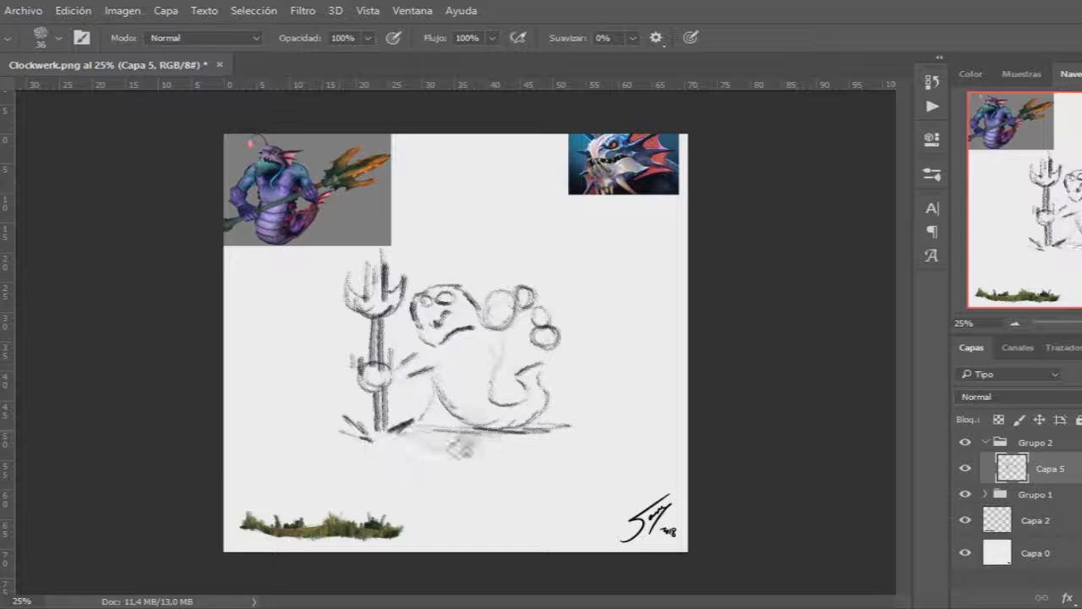
pyautogui.moveTo(464, 311)
pyautogui.mouseDown()
pyautogui.moveTo(507, 279)
pyautogui.moveTo(477, 253)
pyautogui.mouseUp()
pyautogui.moveTo(418, 292); pyautogui.dragTo(427, 228)
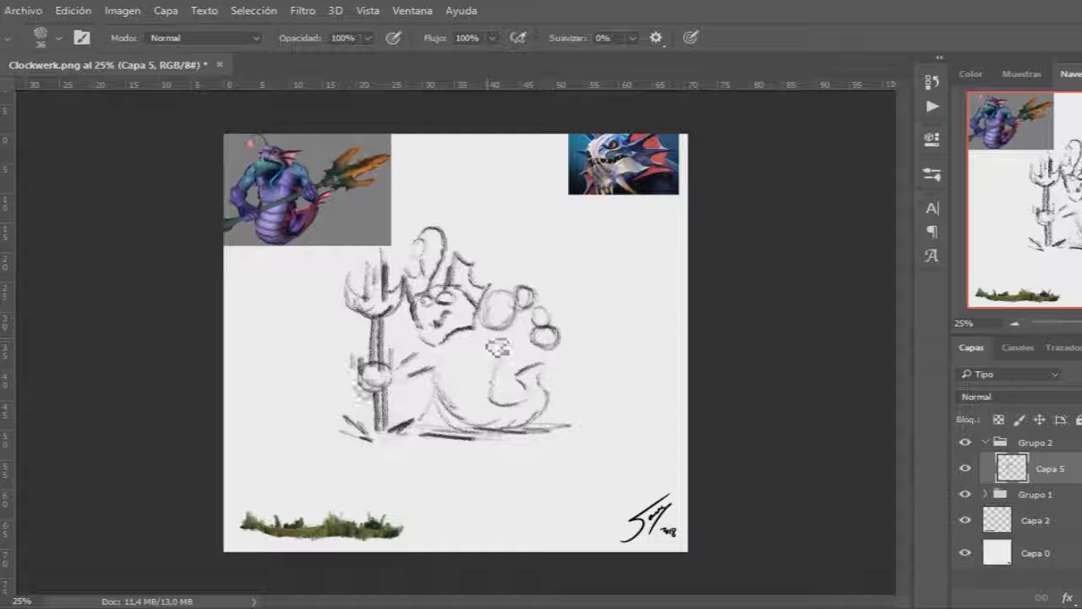
# Step: Erase the stray loop with the Eraser and redraw the crest, face and body lines
pyautogui.press('e')
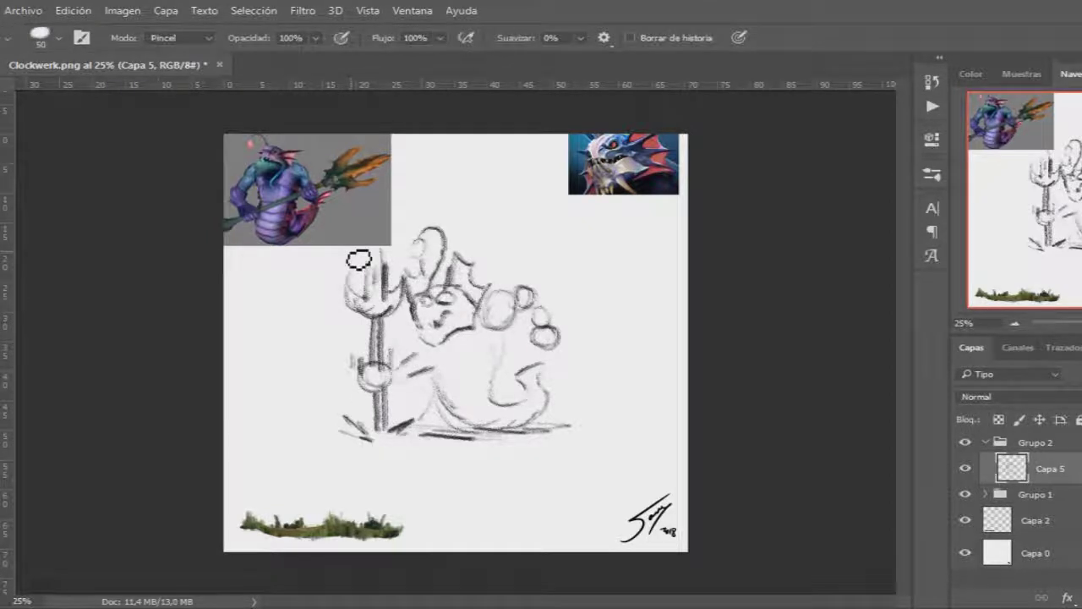
pyautogui.press('b')
pyautogui.moveTo(427, 232)
pyautogui.mouseDown()
pyautogui.moveTo(448, 288)
pyautogui.moveTo(507, 326)
pyautogui.mouseUp()
pyautogui.moveTo(448, 279)
pyautogui.mouseDown()
pyautogui.moveTo(418, 372)
pyautogui.moveTo(482, 389)
pyautogui.moveTo(507, 422)
pyautogui.mouseUp()
# Step: Draw the claw hand at lower right, refine the arm and ground line, and add a grass tuft
pyautogui.moveTo(520, 372); pyautogui.dragTo(565, 381)
pyautogui.moveTo(558, 385); pyautogui.dragTo(538, 407)
pyautogui.moveTo(562, 338)
pyautogui.mouseDown()
pyautogui.moveTo(541, 287)
pyautogui.moveTo(473, 389)
pyautogui.moveTo(414, 448)
pyautogui.mouseUp()
pyautogui.moveTo(422, 433)
pyautogui.mouseDown()
pyautogui.moveTo(583, 435)
pyautogui.moveTo(347, 433)
pyautogui.mouseUp()
pyautogui.moveTo(380, 398); pyautogui.dragTo(381, 444)
# Step: On a new layer, paint the face blue, then purple, using colours sampled from the references
pyautogui.hotkey('ctrl', 'shift', 'alt', 'n')
pyautogui.keyDown('alt'); pyautogui.click(604, 164); pyautogui.keyUp('alt')
pyautogui.moveTo(427, 283); pyautogui.dragTo(435, 330)
pyautogui.keyDown('alt'); pyautogui.click(278, 169); pyautogui.keyUp('alt')
pyautogui.moveTo(427, 287)
pyautogui.mouseDown()
pyautogui.moveTo(448, 338)
pyautogui.moveTo(482, 334)
pyautogui.mouseUp()
# Step: Erase the top of the purple face and repaint it in lighter purple
pyautogui.press('e')
pyautogui.moveTo(419, 287); pyautogui.dragTo(473, 300)
pyautogui.press('b')
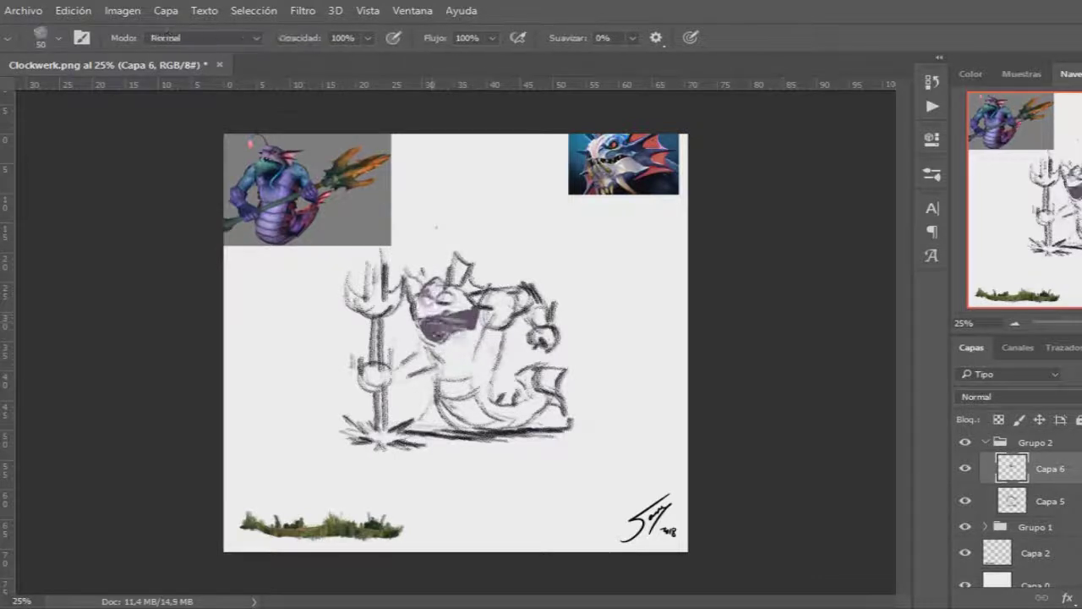
pyautogui.moveTo(423, 329); pyautogui.dragTo(473, 368)
pyautogui.moveTo(448, 309); pyautogui.dragTo(499, 364)
# Step: Add new layer Capa 8 and try a red stroke across the head, then undo it
pyautogui.press('m')
pyautogui.hotkey('ctrl', 'shift', 'alt', 'n')
pyautogui.press('b')
pyautogui.press('e')
pyautogui.press('w')
pyautogui.press('b')
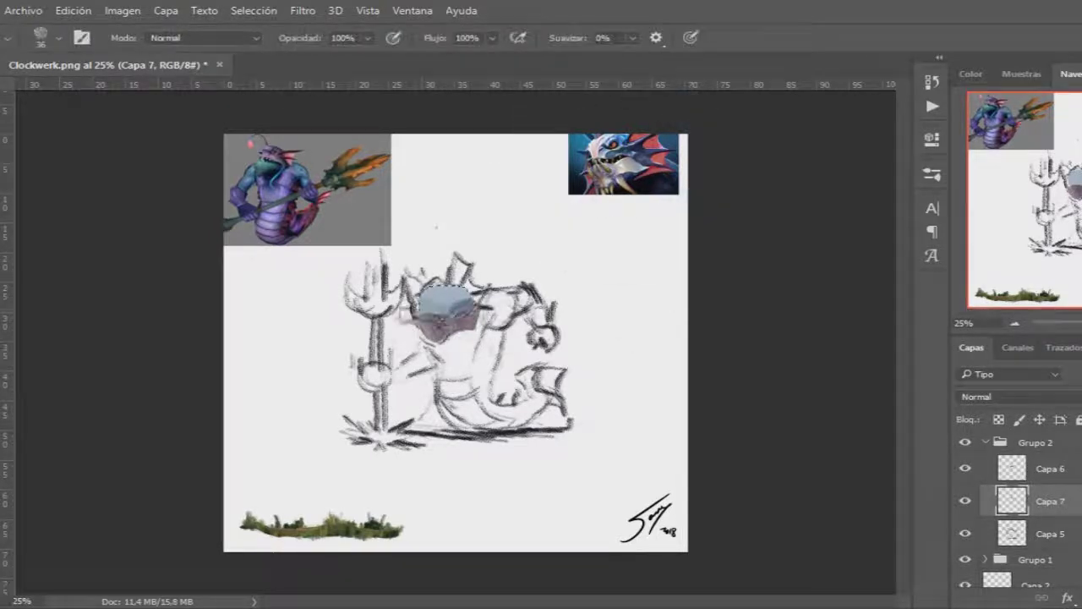
pyautogui.keyDown('alt'); pyautogui.click(494, 270); pyautogui.keyUp('alt')
pyautogui.keyDown('alt'); pyautogui.click(493, 271); pyautogui.keyUp('alt')
pyautogui.moveTo(443, 298); pyautogui.dragTo(470, 296)
pyautogui.hotkey('ctrl', 'z')
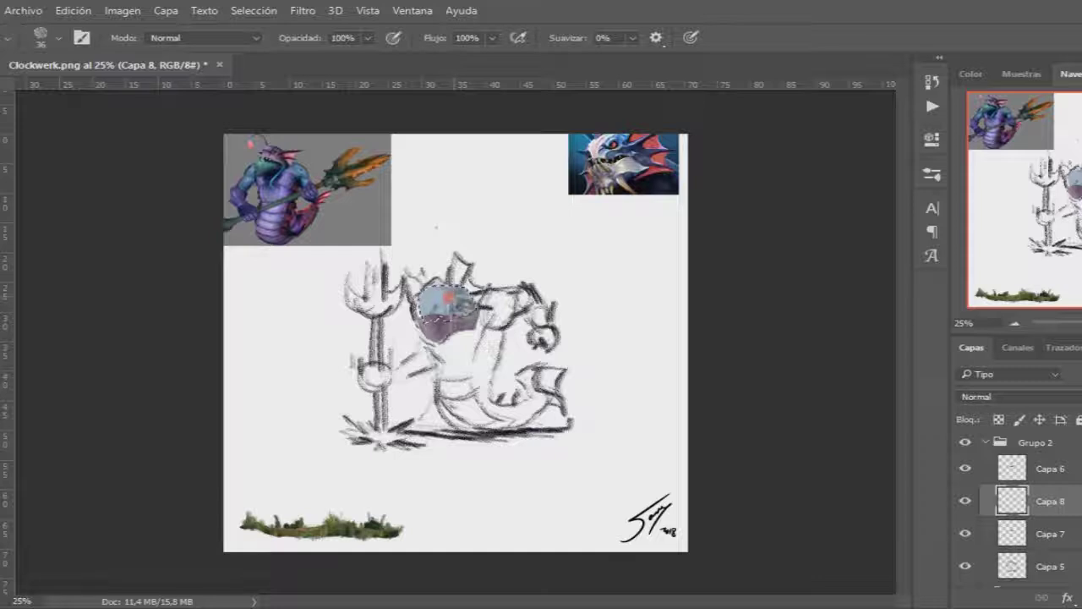
# Step: Shade the lower head in darker purple, mark the red eyes, and add layer Capa 9
pyautogui.keyDown('alt'); pyautogui.click(611, 136); pyautogui.keyUp('alt')
pyautogui.moveTo(423, 317); pyautogui.dragTo(473, 314)
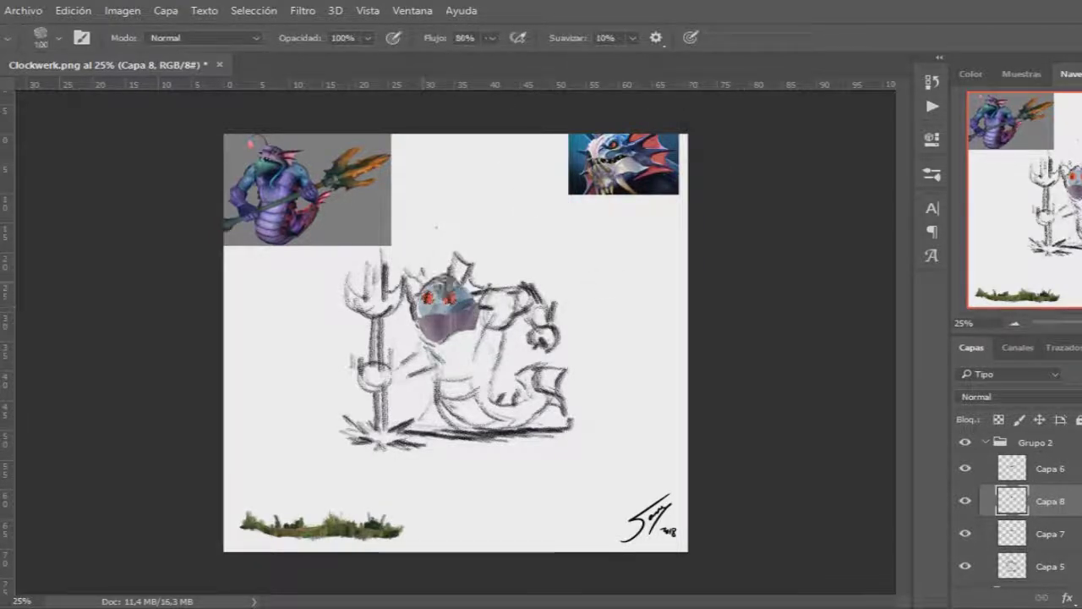
pyautogui.press('e')
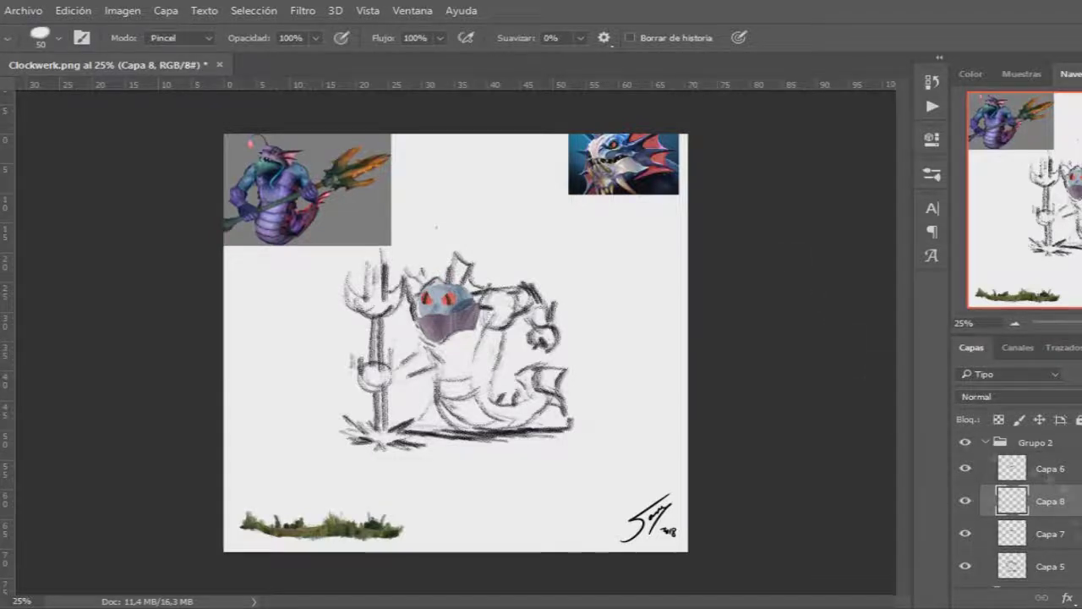
pyautogui.hotkey('ctrl', 'shift', 'alt', 'n')
pyautogui.press('b')
pyautogui.click(488, 272)
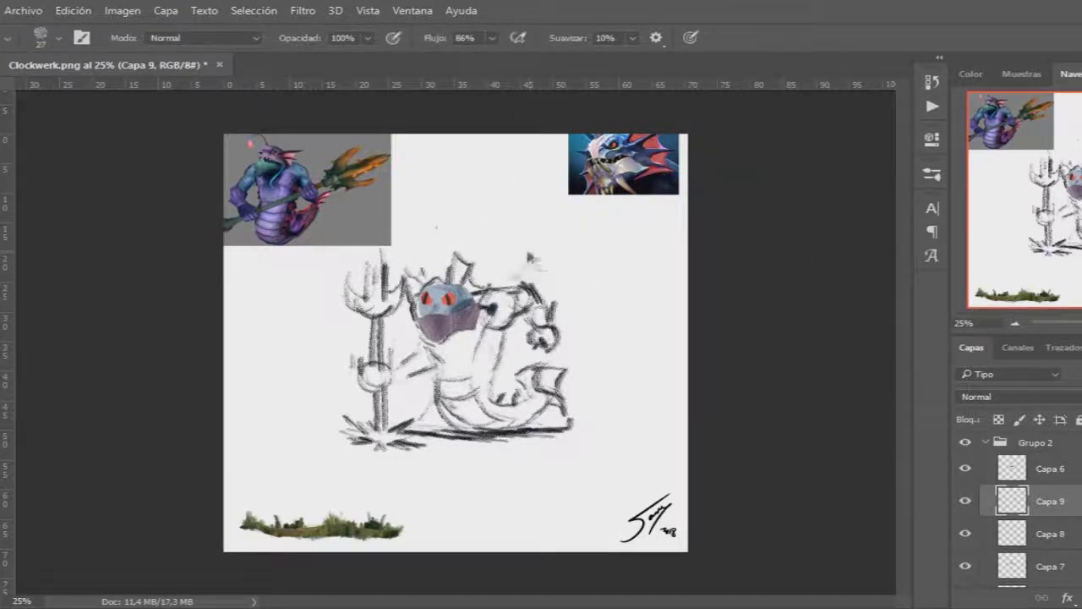
pyautogui.hotkey('ctrl', 'shift', 'alt', 'n')
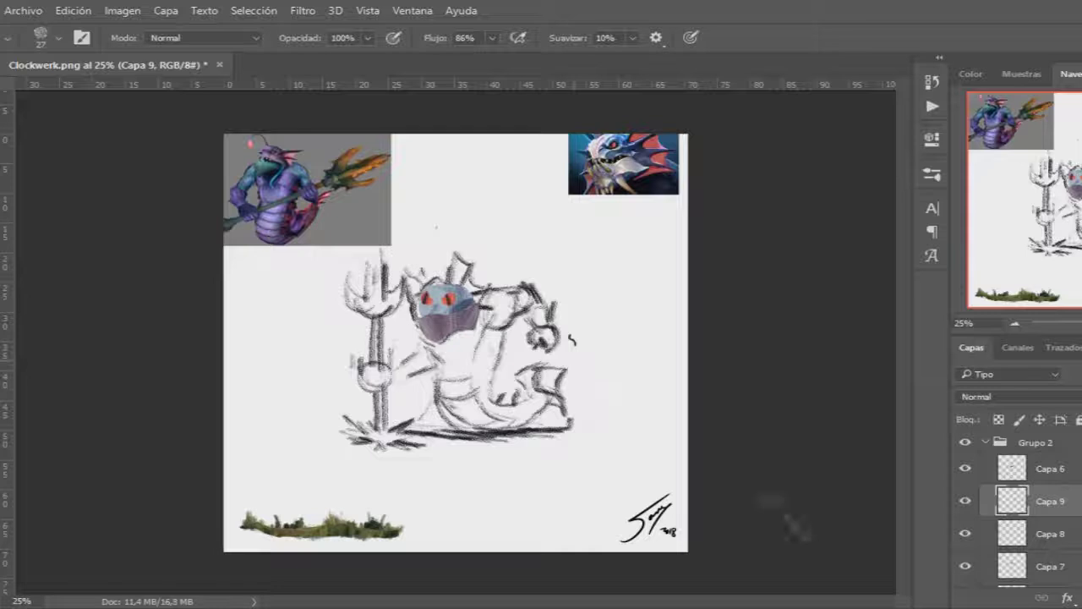
# Step: Paint dark blue strokes on the head, reorder Capa 9, and sample the fin colour from the reference
pyautogui.moveTo(489, 261); pyautogui.dragTo(466, 285)
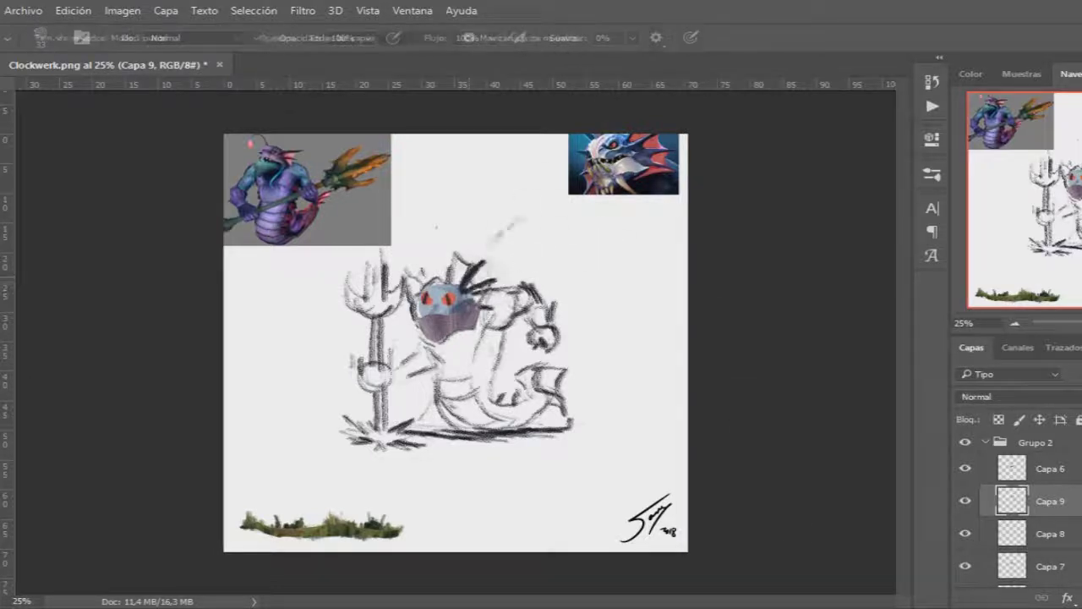
pyautogui.hotkey('ctrl', ']')
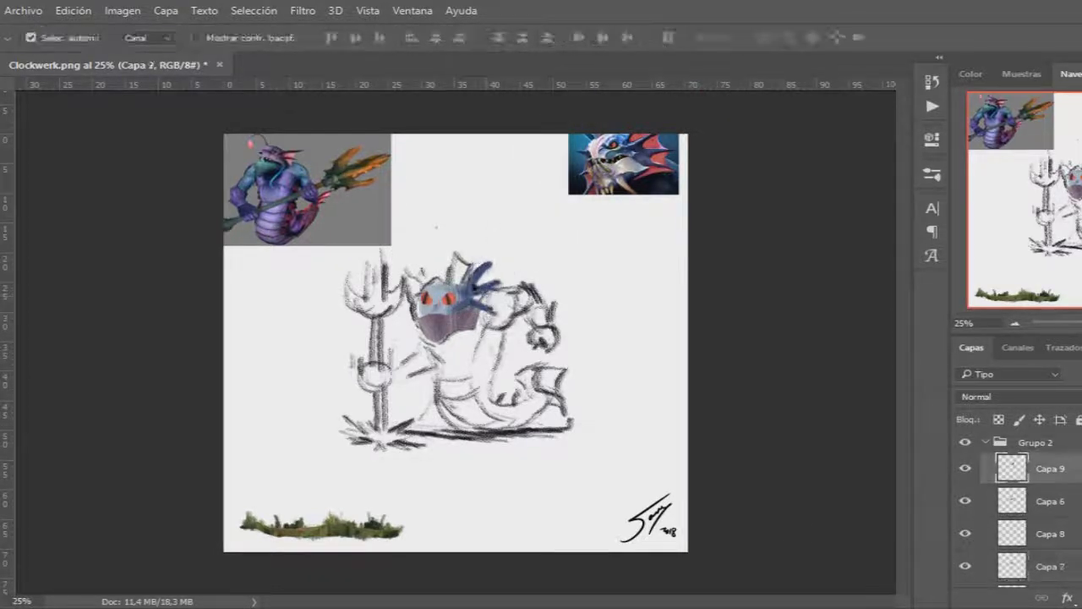
pyautogui.press('e')
pyautogui.press('b')
pyautogui.moveTo(487, 297); pyautogui.dragTo(487, 298)
pyautogui.hotkey('ctrl', '[')
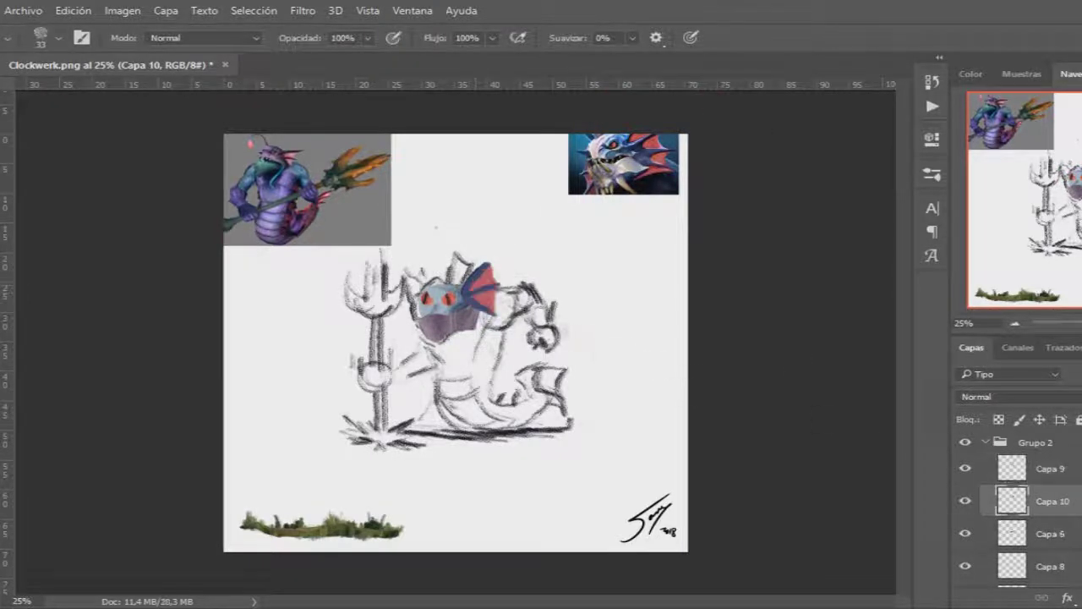
pyautogui.press('i')
pyautogui.moveTo(628, 151); pyautogui.dragTo(651, 161)
pyautogui.press('b')
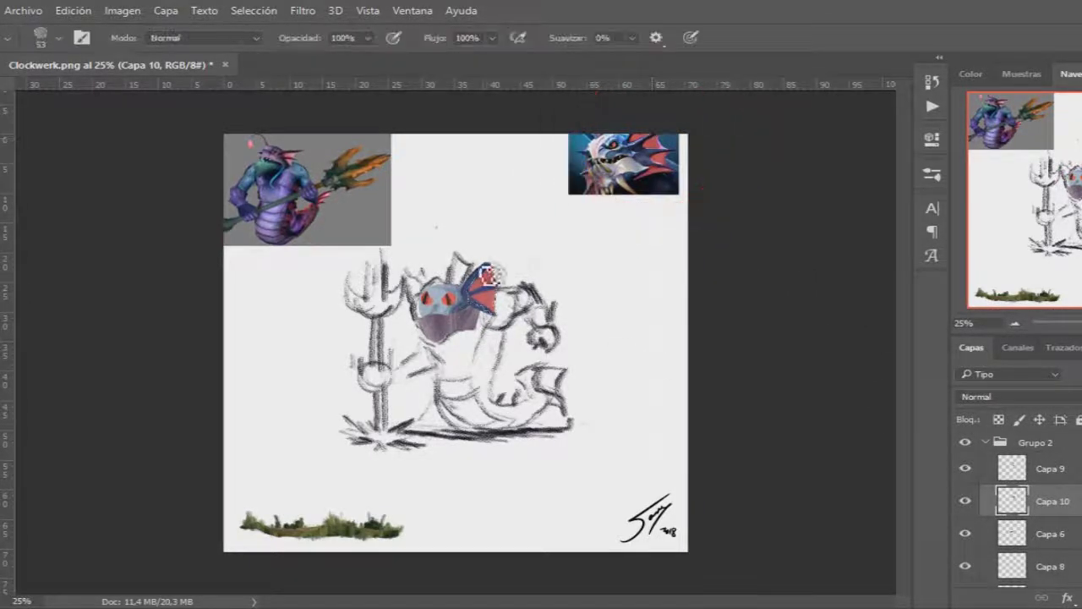
# Step: Free-transform the Capa 10 fin layer and move it to the top of the layer stack
pyautogui.click(1049, 470)
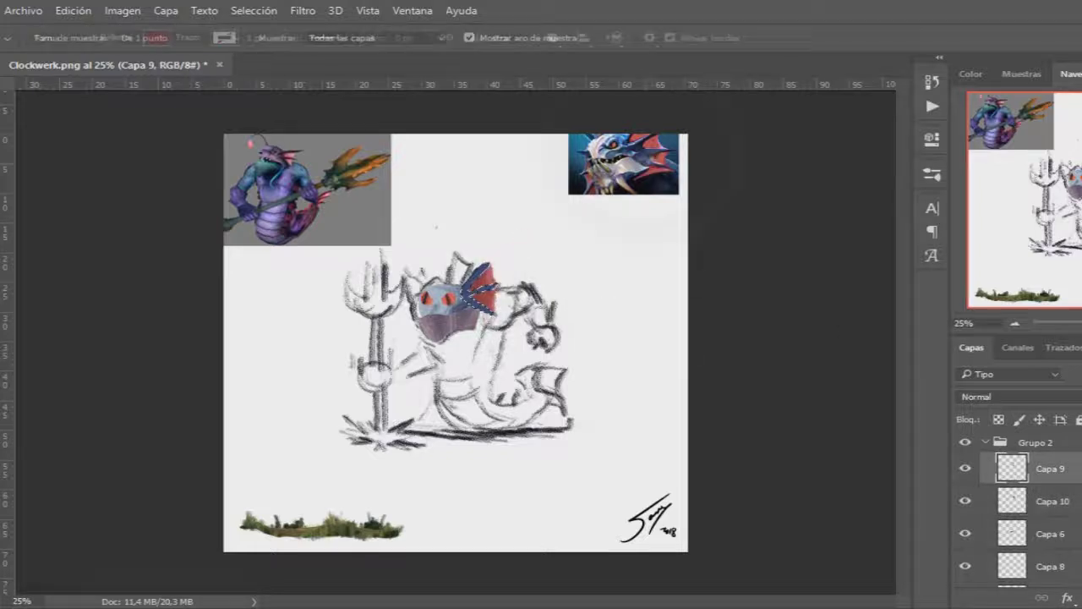
pyautogui.press('m')
pyautogui.click(1051, 500)
pyautogui.hotkey('ctrl', 't')
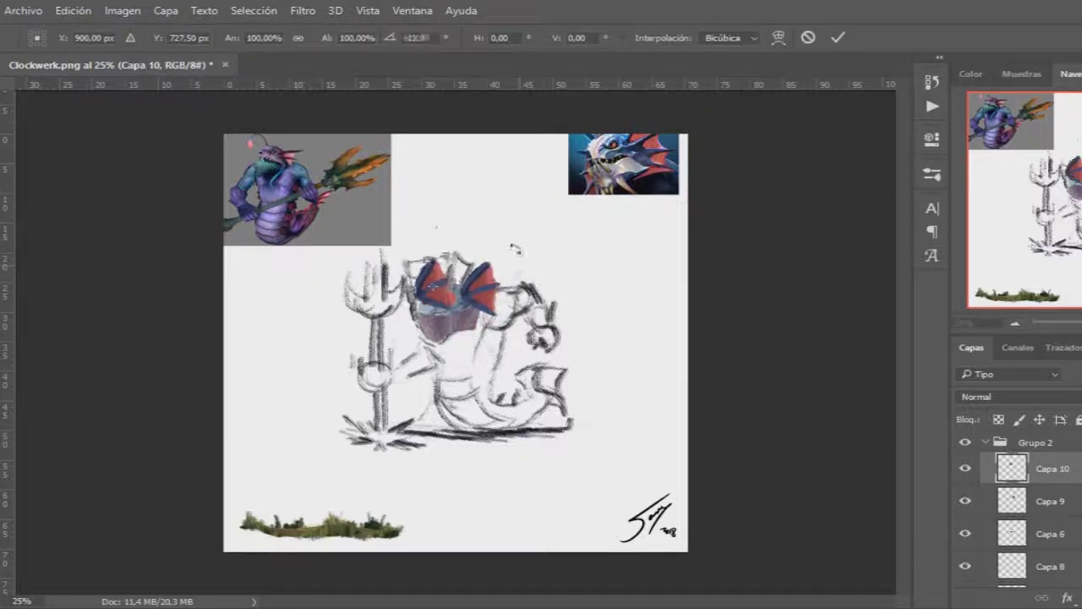
pyautogui.press('Return')
pyautogui.hotkey('ctrl', 'shift', '[')
pyautogui.hotkey('ctrl', 't')
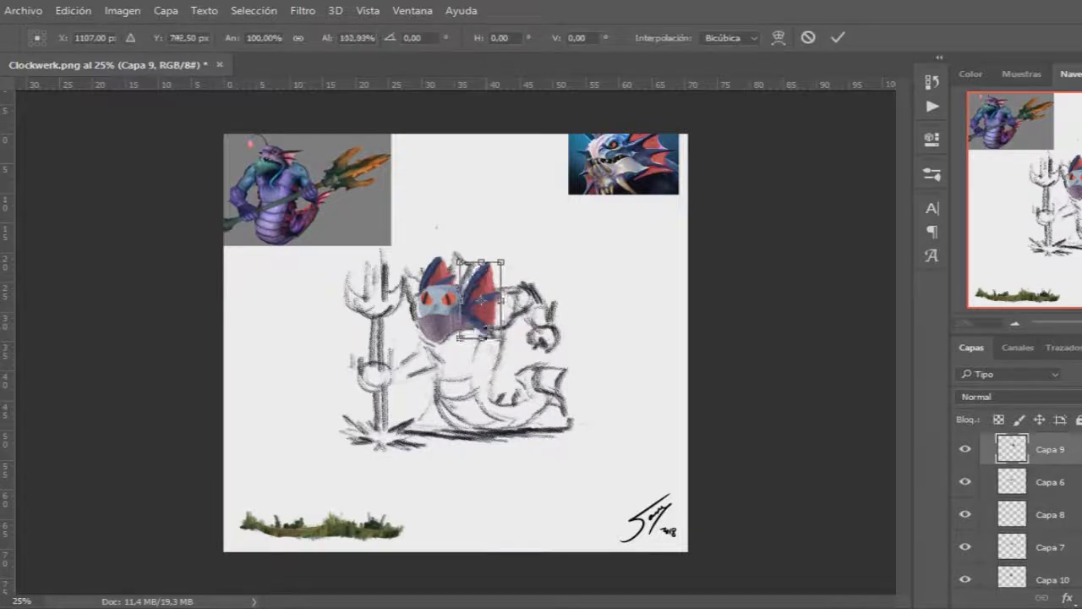
pyautogui.press('Return')
pyautogui.press('i')
pyautogui.hotkey('ctrl', 'shift', ']')
pyautogui.press('b')
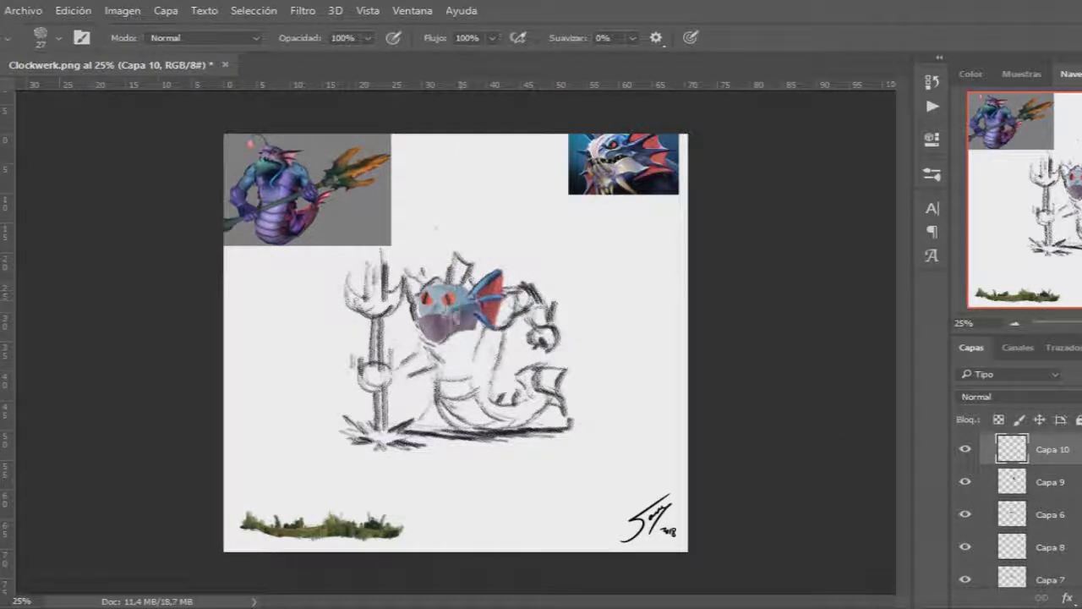
# Step: Add a dark stroke on the head and position the fin copy on the left with Free Transform and Move
pyautogui.keyDown('alt'); pyautogui.click(279, 198); pyautogui.keyUp('alt')
pyautogui.moveTo(450, 255); pyautogui.dragTo(466, 283)
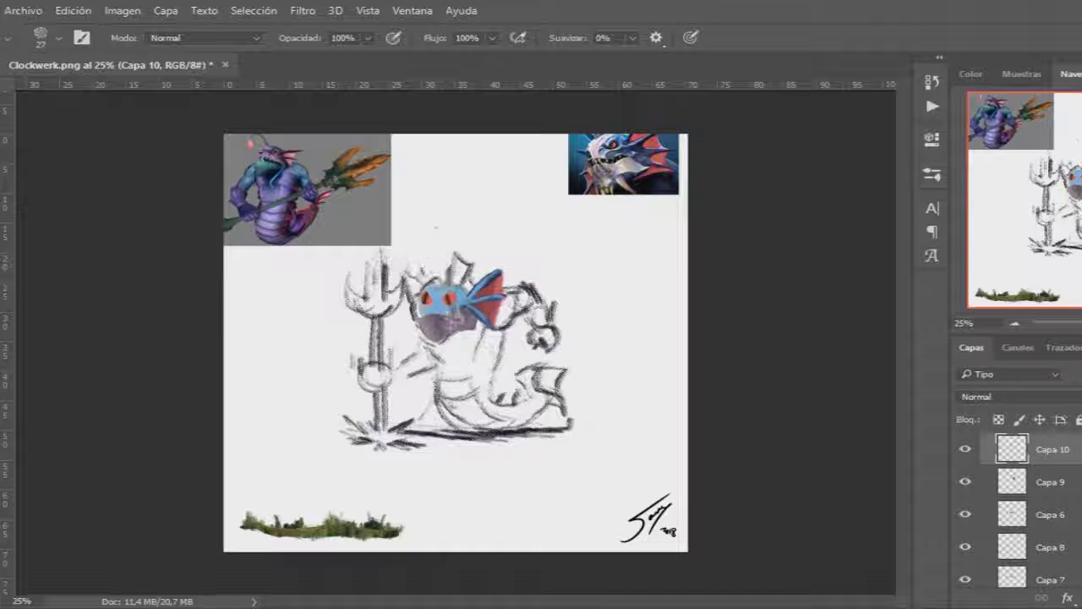
pyautogui.keyDown('ctrl'); pyautogui.click(497, 334); pyautogui.keyUp('ctrl')
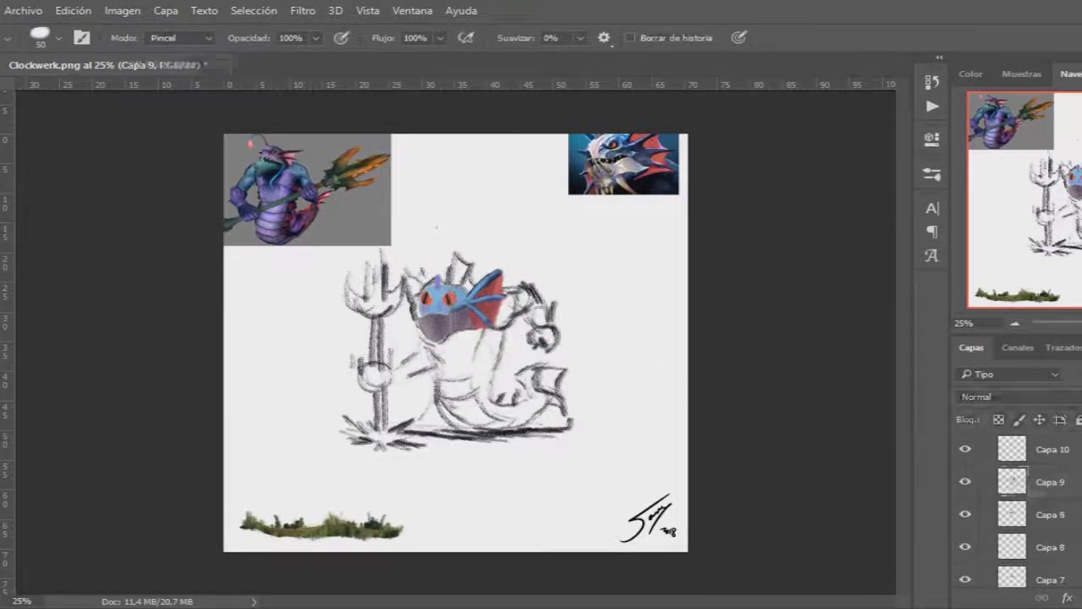
pyautogui.hotkey('ctrl', 't')
pyautogui.press('Return')
pyautogui.press('m')
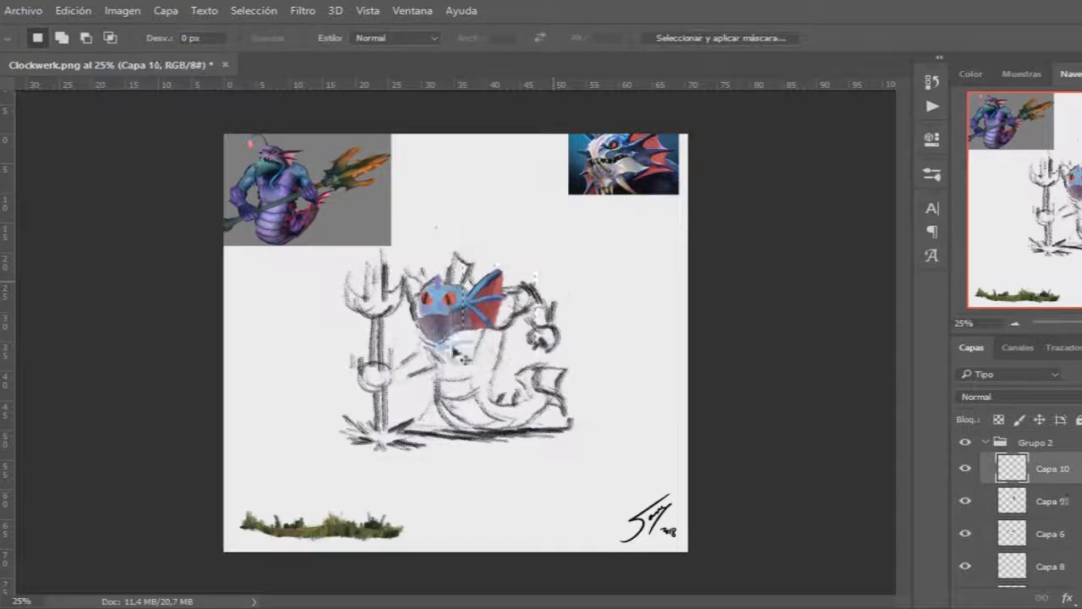
pyautogui.press('v')
pyautogui.click(511, 359)
# Step: On new layers, paint stripes and grey shading on the creature's body, then lighten it
pyautogui.hotkey('ctrl', 'alt', 'shift', 'n')
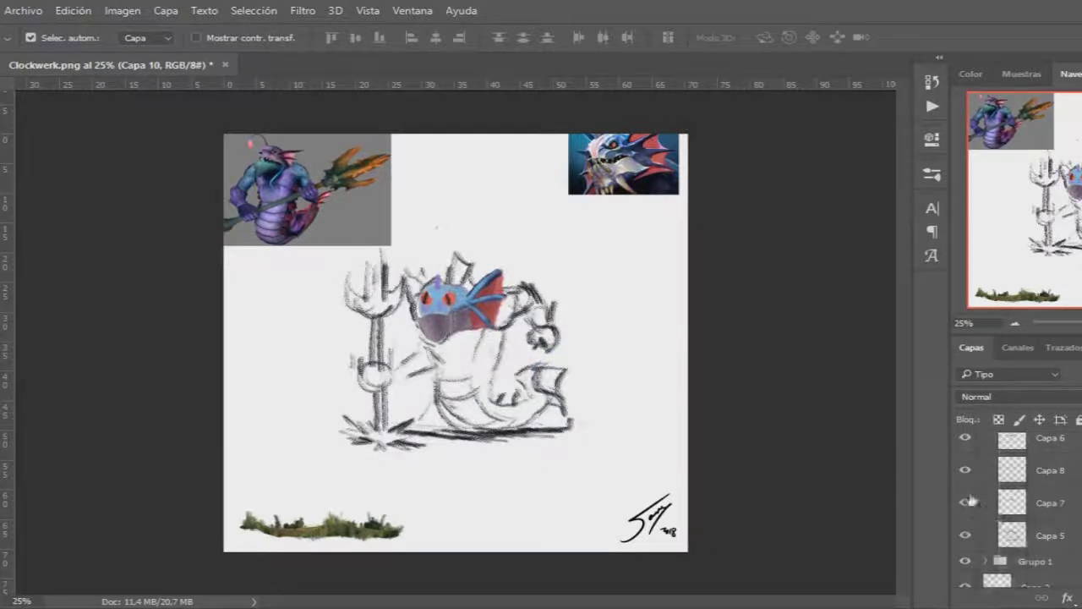
pyautogui.press('b')
pyautogui.keyDown('alt'); pyautogui.click(478, 285); pyautogui.keyUp('alt')
pyautogui.press('v')
pyautogui.press('b')
pyautogui.hotkey('ctrl', 'alt', 'shift', 'n')
pyautogui.hotkey('ctrl', 'alt', 'shift', 'n')
pyautogui.moveTo(459, 317)
pyautogui.mouseDown()
pyautogui.moveTo(457, 355)
pyautogui.moveTo(469, 359)
pyautogui.mouseUp()
pyautogui.press('e')
# Step: Paint brownish shading under the face and add layer Capa 14 above Capa 10
pyautogui.keyDown('alt'); pyautogui.click(605, 173); pyautogui.keyUp('alt')
pyautogui.moveTo(474, 318); pyautogui.dragTo(426, 342)
pyautogui.press('m')
pyautogui.hotkey('alt', '[')
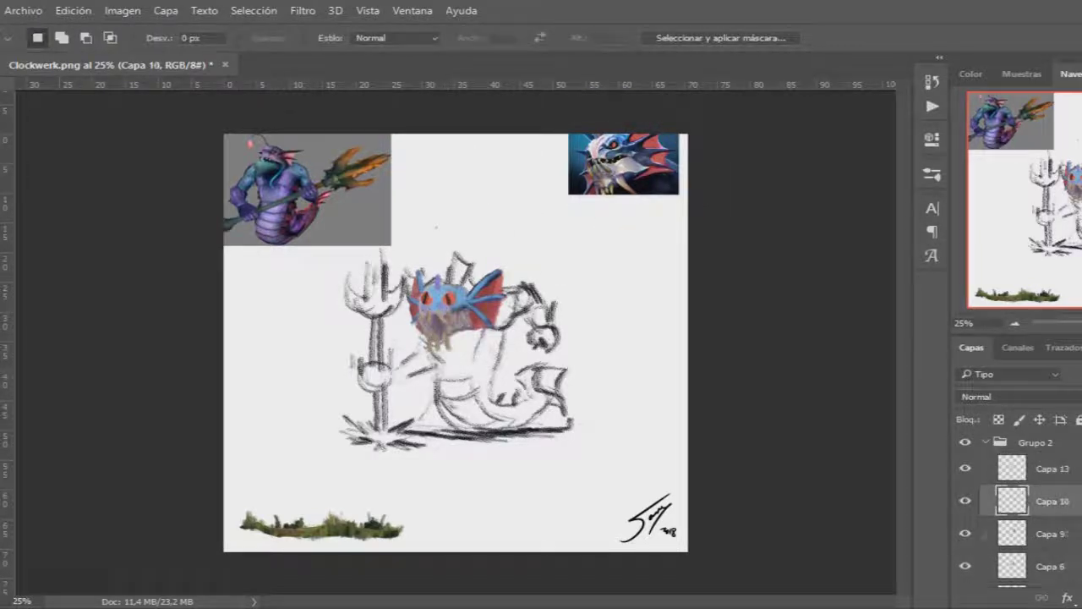
pyautogui.hotkey('ctrl', 'alt', 'shift', 'n')
pyautogui.press('b')
# Step: Reshape the Capa 13 face with Free Transform and add a new layer for the body colour
pyautogui.hotkey('alt', ']')
pyautogui.hotkey('ctrl', 't')
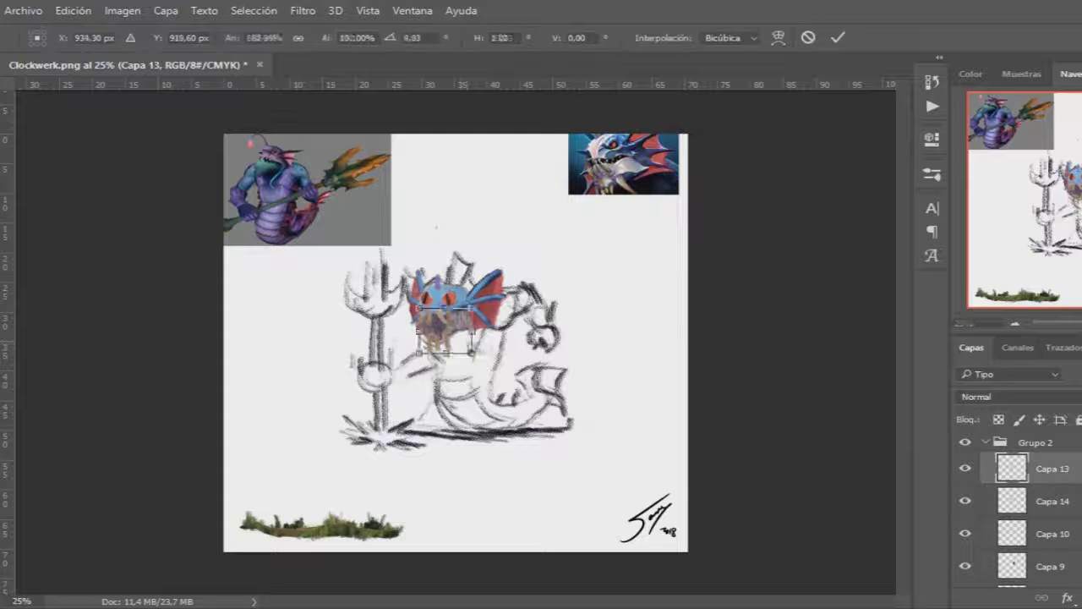
pyautogui.press('Return')
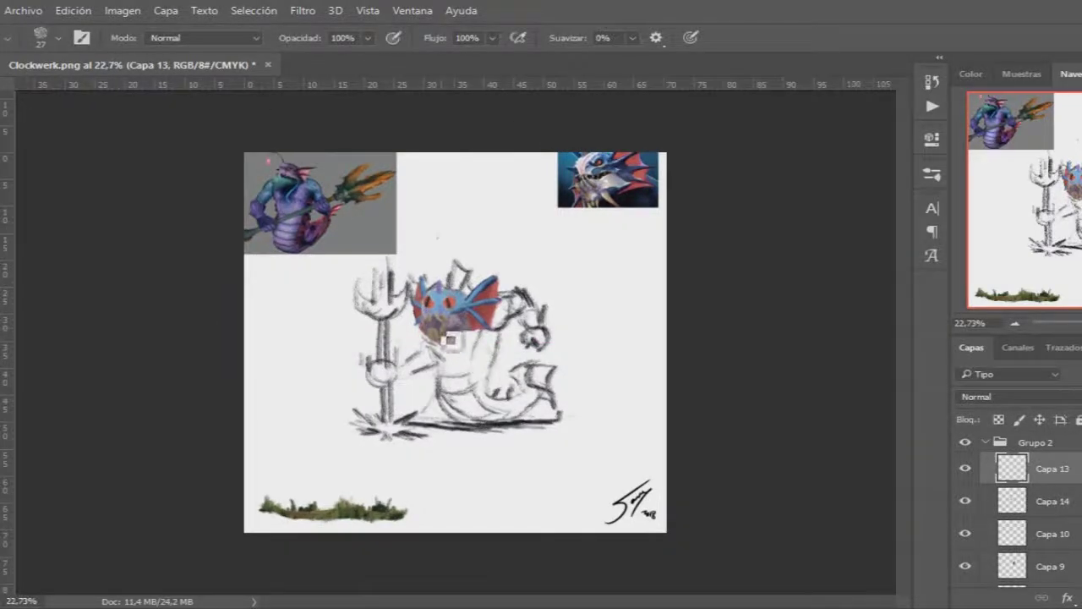
pyautogui.scroll(1, 457, 338)
pyautogui.hotkey('alt', '[')
pyautogui.hotkey('ctrl', 'alt', 'shift', 'n')
pyautogui.keyDown('alt'); pyautogui.click(266, 189); pyautogui.keyUp('alt')
# Step: Paint the creature's body and tail purple and select the painted body shape
pyautogui.moveTo(457, 362); pyautogui.dragTo(456, 390)
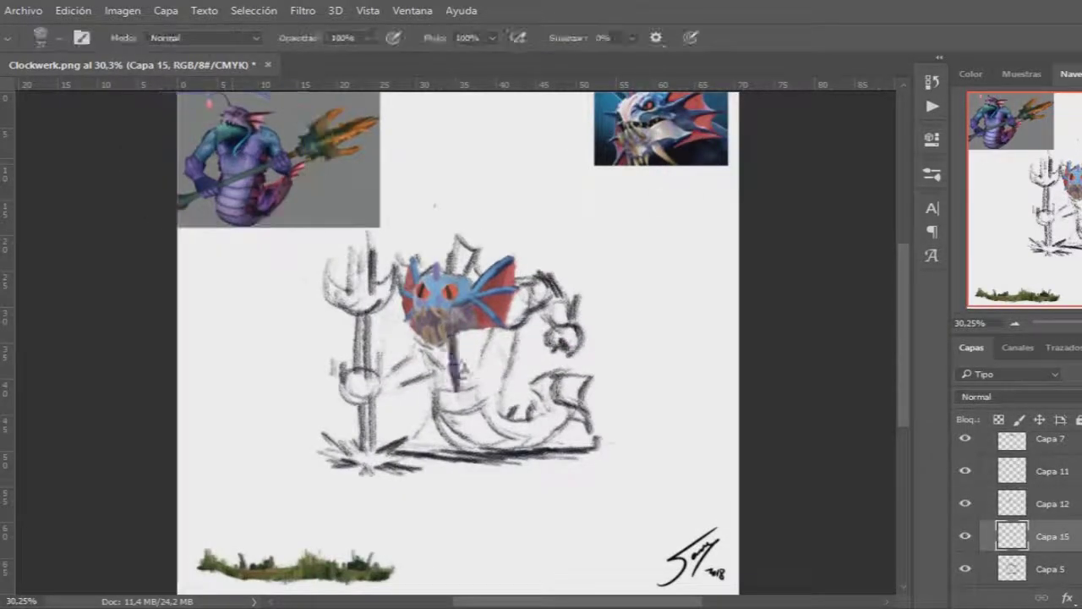
pyautogui.keyDown('alt'); pyautogui.click(241, 133); pyautogui.keyUp('alt')
pyautogui.moveTo(461, 338)
pyautogui.mouseDown()
pyautogui.moveTo(473, 406)
pyautogui.moveTo(533, 443)
pyautogui.moveTo(579, 422)
pyautogui.mouseUp()
pyautogui.moveTo(461, 381); pyautogui.dragTo(549, 406)
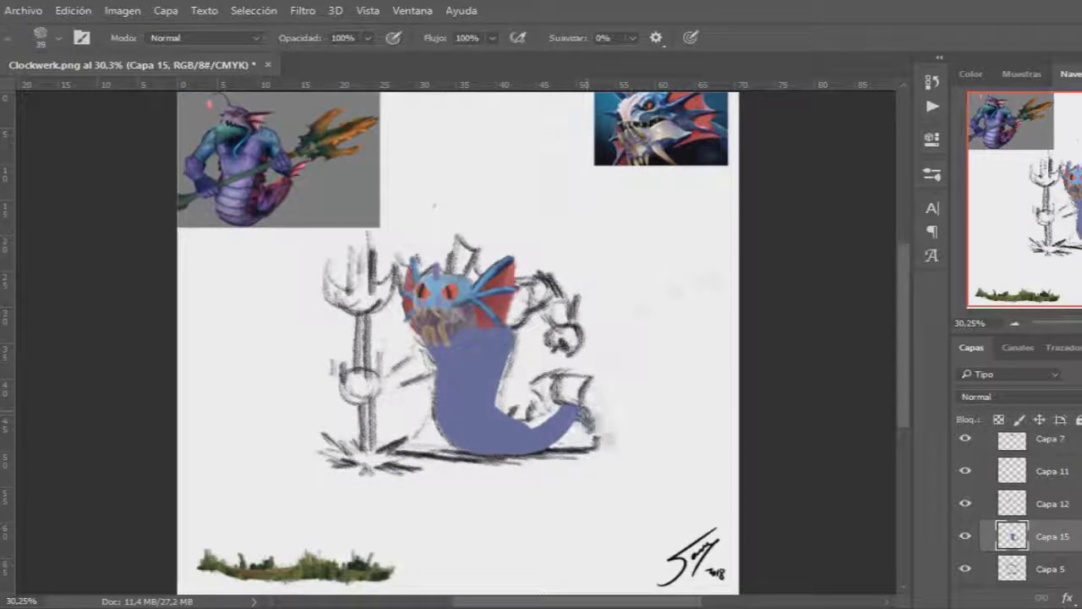
pyautogui.press('i')
pyautogui.click(246, 196)
pyautogui.press('b')
pyautogui.keyDown('ctrl'); pyautogui.click(1012, 535); pyautogui.keyUp('ctrl')
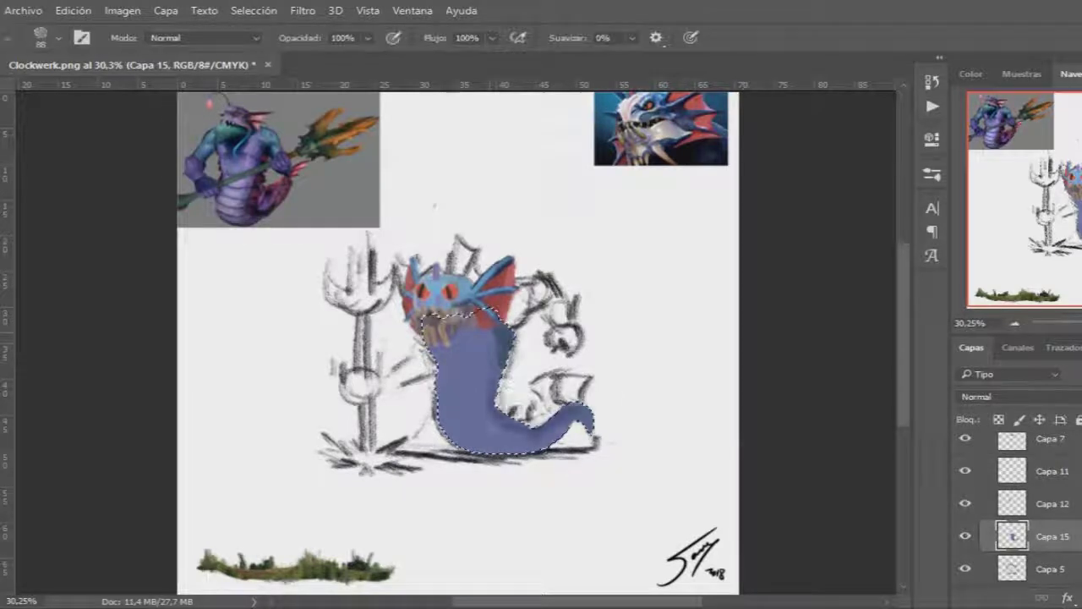
# Step: Brush darker purple stripes and shading along the body from the teeth to the tail
pyautogui.moveTo(456, 350); pyautogui.dragTo(473, 393)
pyautogui.moveTo(456, 313)
pyautogui.mouseDown()
pyautogui.moveTo(524, 355)
pyautogui.moveTo(486, 340)
pyautogui.moveTo(479, 427)
pyautogui.mouseUp()
pyautogui.keyDown('alt'); pyautogui.click(242, 116); pyautogui.keyUp('alt')
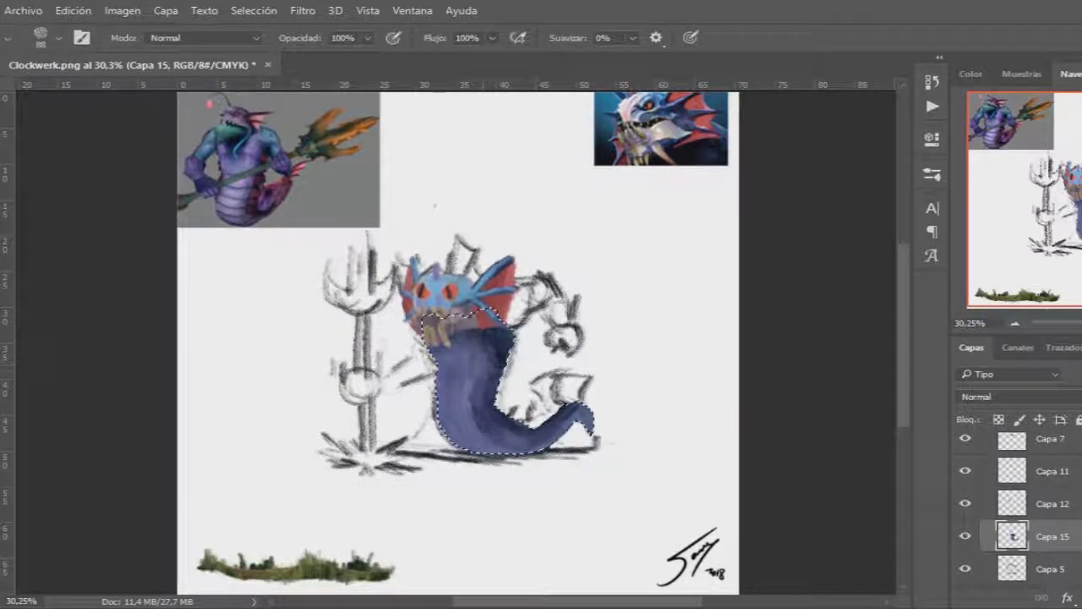
pyautogui.moveTo(473, 351); pyautogui.dragTo(474, 435)
pyautogui.keyDown('alt'); pyautogui.click(229, 203); pyautogui.keyUp('alt')
pyautogui.moveTo(474, 355); pyautogui.dragTo(473, 406)
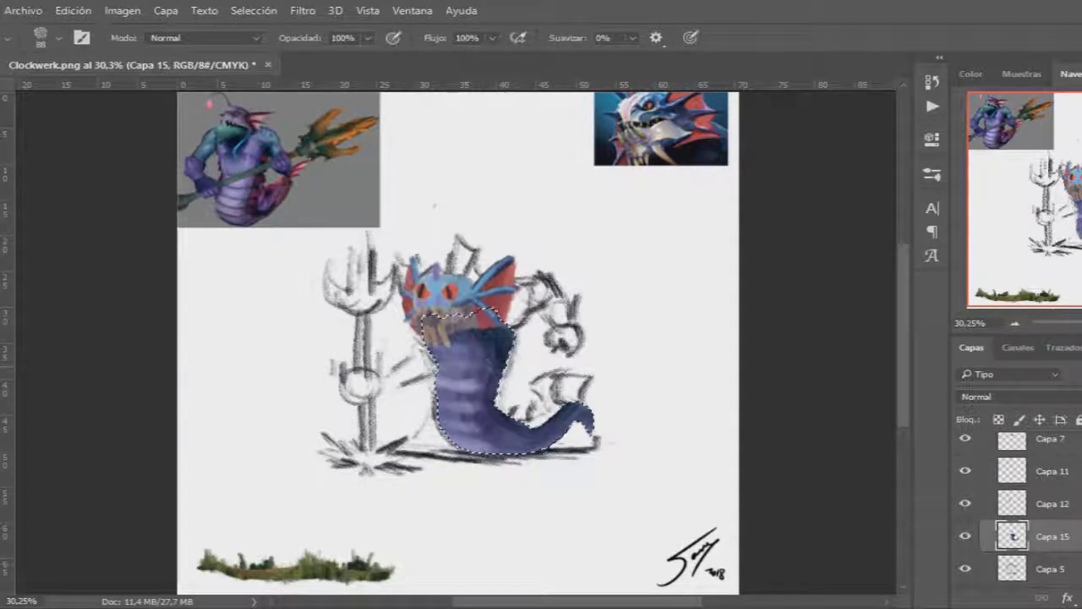
pyautogui.moveTo(473, 355); pyautogui.dragTo(473, 431)
pyautogui.keyDown('alt'); pyautogui.click(208, 152); pyautogui.keyUp('alt')
pyautogui.moveTo(473, 338); pyautogui.dragTo(473, 431)
# Step: Try light grey shading behind the creature, undo it, and add layer Capa 16
pyautogui.keyDown('alt'); pyautogui.click(422, 473); pyautogui.keyUp('alt')
pyautogui.moveTo(388, 397); pyautogui.dragTo(524, 329)
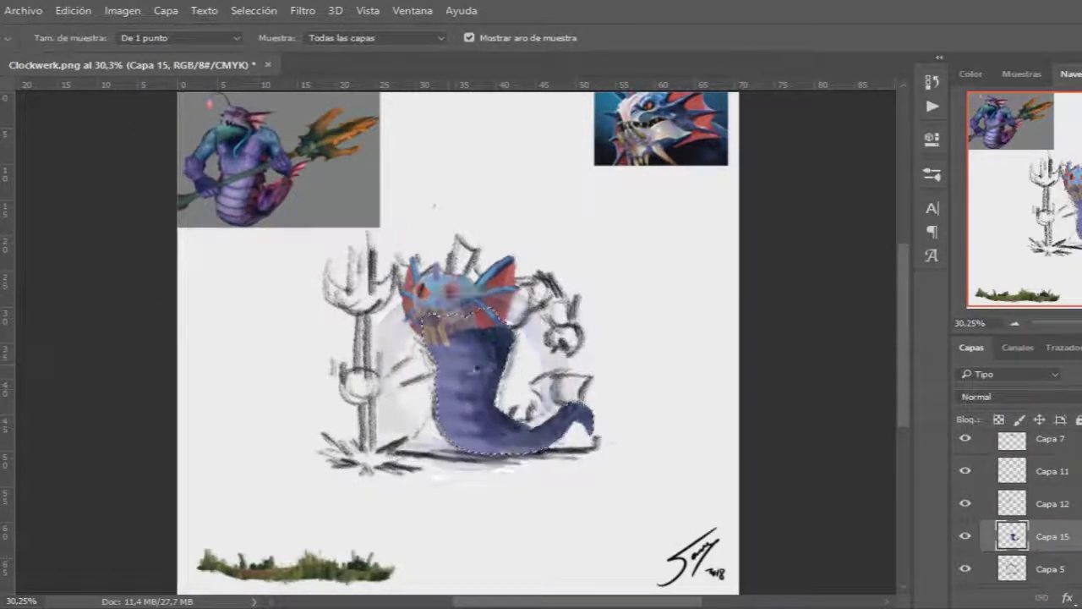
pyautogui.hotkey('ctrl', 'z')
pyautogui.hotkey('ctrl', 'shift', 'alt', 'n')
# Step: Paint a red fin on the tail tip and cover the pinkish tail marks in purple
pyautogui.keyDown('alt'); pyautogui.click(292, 184); pyautogui.keyUp('alt')
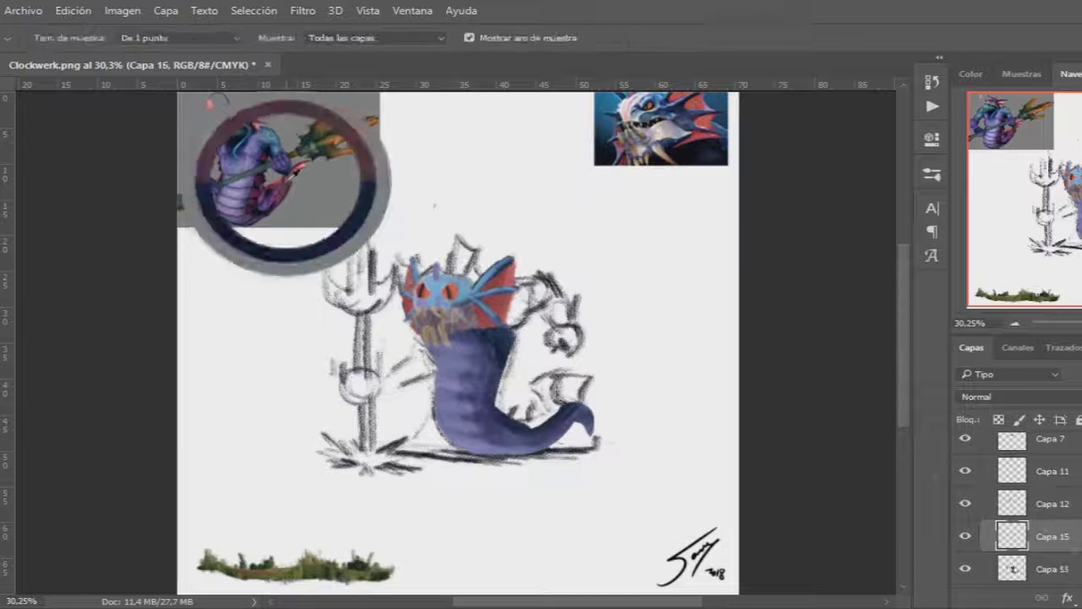
pyautogui.moveTo(583, 387); pyautogui.dragTo(573, 404)
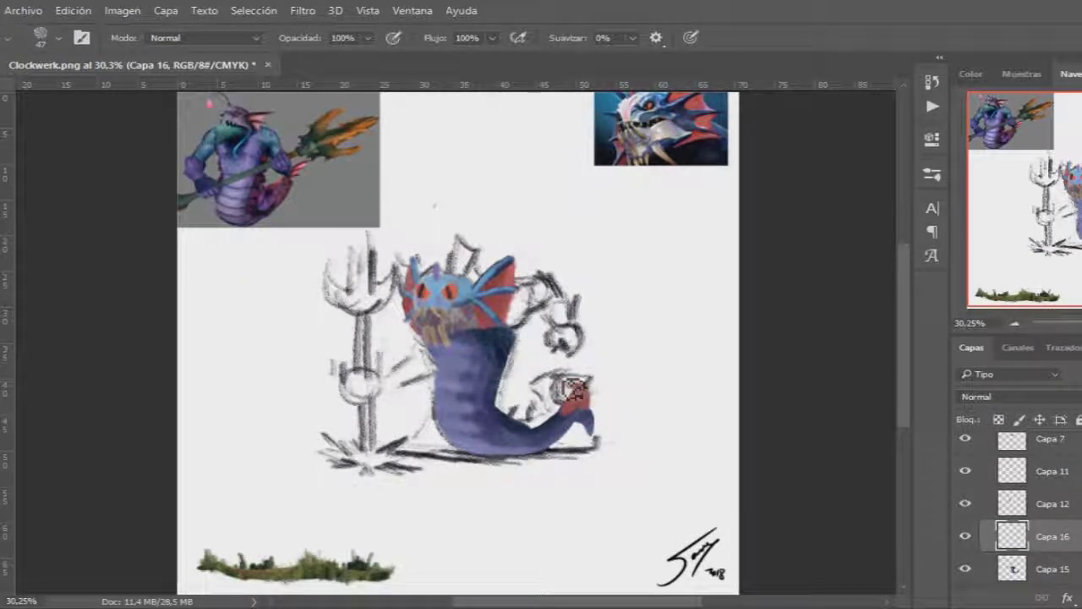
pyautogui.moveTo(505, 416); pyautogui.dragTo(548, 435)
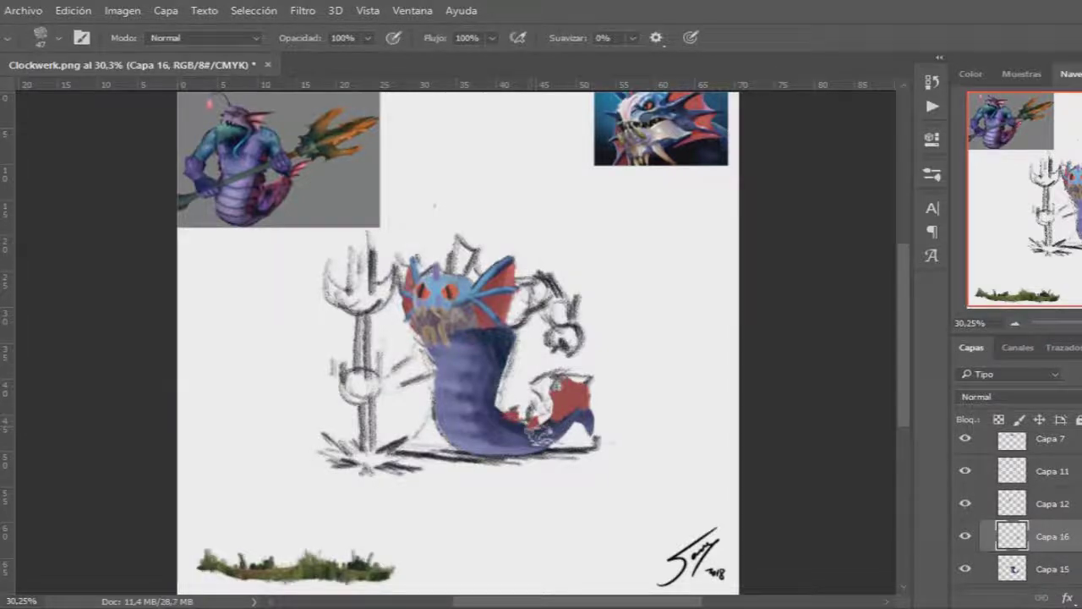
# Step: Extend purple over the lower body and tail, deselect, and shrink the brush for detail
pyautogui.keyDown('alt'); pyautogui.click(459, 303); pyautogui.keyUp('alt')
pyautogui.moveTo(470, 372); pyautogui.dragTo(506, 444)
pyautogui.keyDown('alt'); pyautogui.click(496, 292); pyautogui.keyUp('alt')
pyautogui.keyDown('alt'); pyautogui.click(290, 191); pyautogui.keyUp('alt')
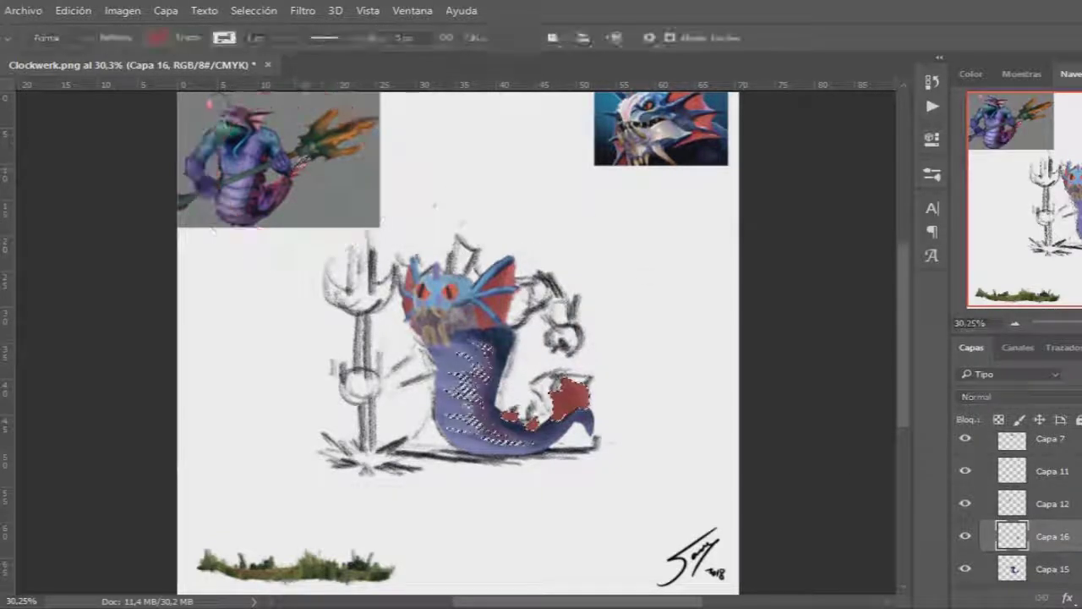
pyautogui.press('m')
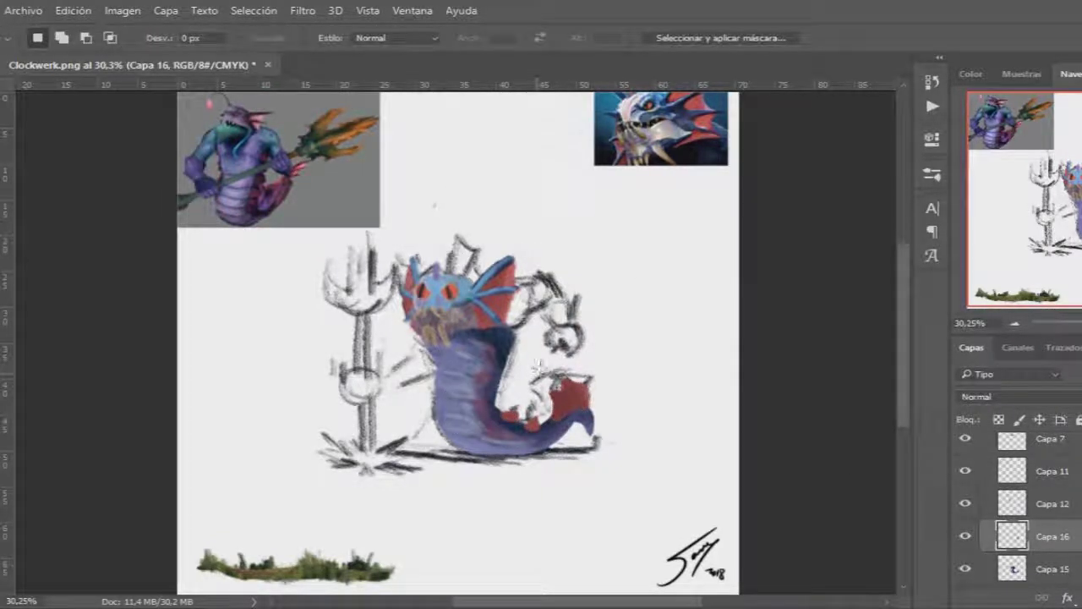
pyautogui.press('b')
pyautogui.press('[')
pyautogui.press('[')
pyautogui.press('[')
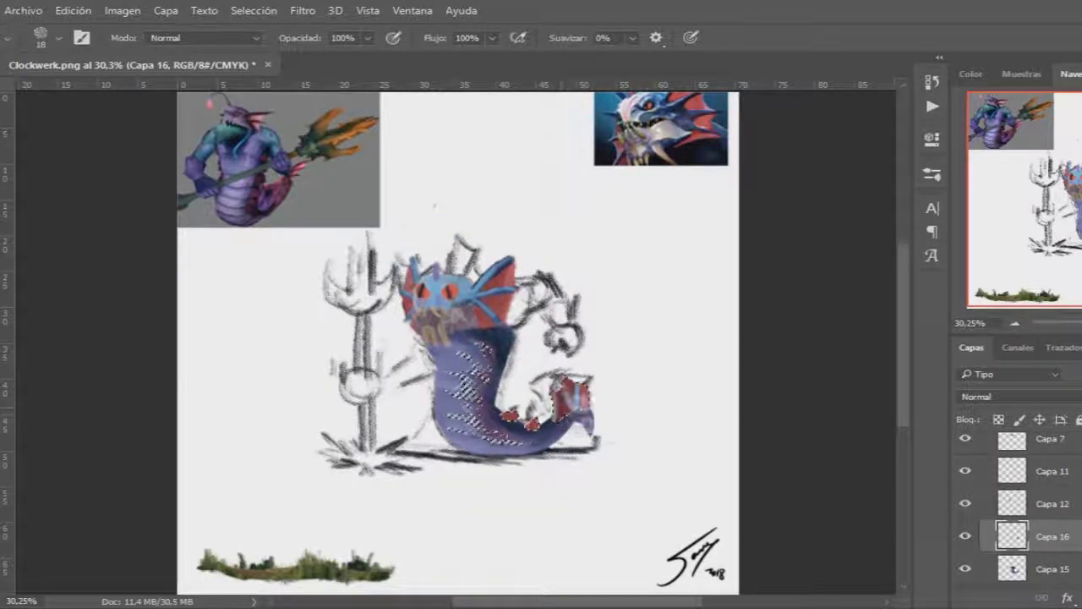
# Step: On a new layer, paint the raised dark-blue arm at the upper right and select it
pyautogui.press('e')
pyautogui.hotkey('ctrl', 'shift', 'alt', 'n')
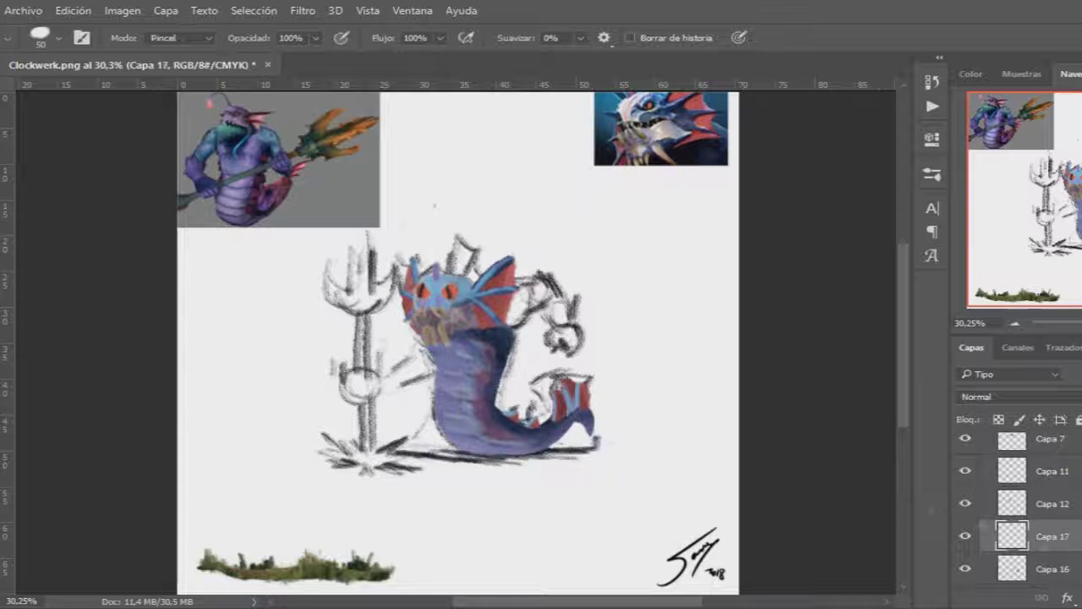
pyautogui.press('b')
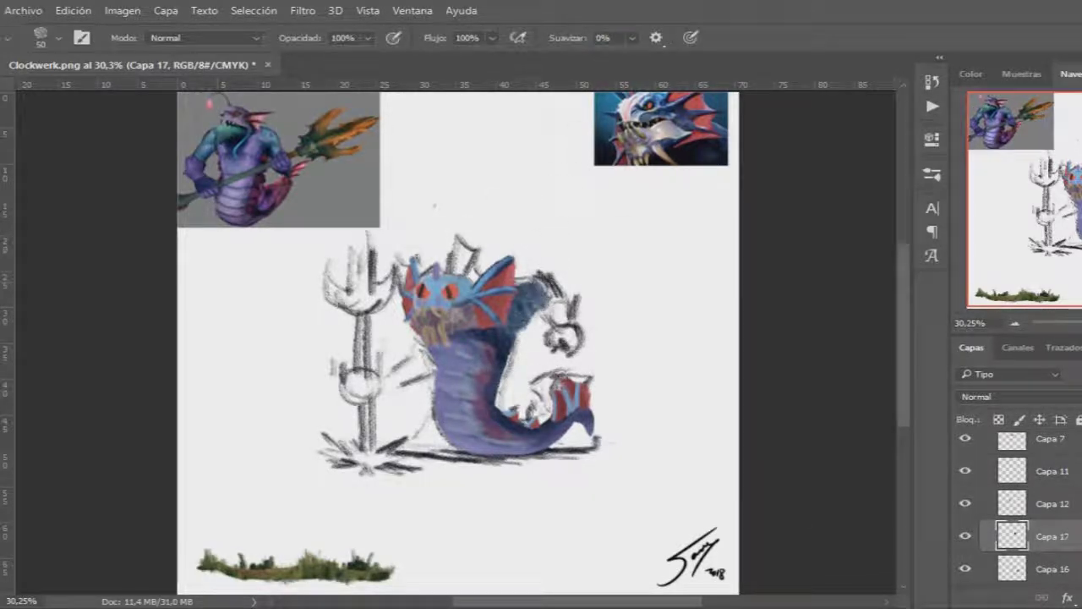
pyautogui.moveTo(511, 304); pyautogui.dragTo(575, 334)
pyautogui.keyDown('ctrl'); pyautogui.click(1012, 535); pyautogui.keyUp('ctrl')
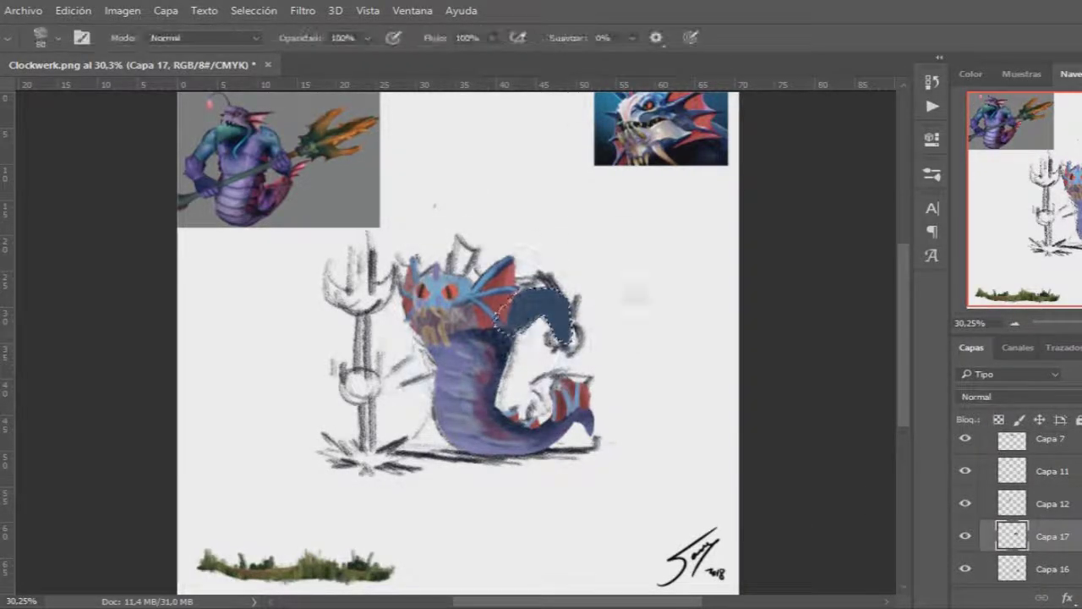
pyautogui.press('m')
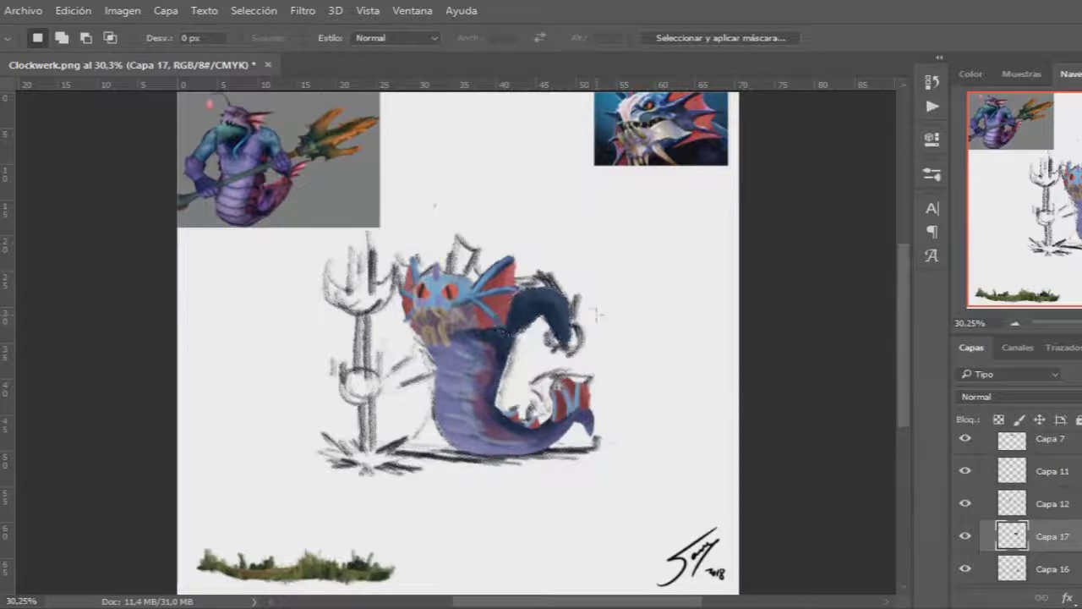
# Step: On another layer, fill the dark-blue arm near the tail curl and duplicate that arm layer
pyautogui.press('b')
pyautogui.hotkey('ctrl', 'shift', 'alt', 'n')
pyautogui.moveTo(549, 325); pyautogui.dragTo(582, 363)
pyautogui.moveTo(583, 321)
pyautogui.mouseDown()
pyautogui.moveTo(558, 355)
pyautogui.moveTo(584, 343)
pyautogui.moveTo(587, 376)
pyautogui.moveTo(558, 372)
pyautogui.mouseUp()
pyautogui.moveTo(549, 321); pyautogui.dragTo(583, 364)
pyautogui.moveTo(591, 326); pyautogui.dragTo(567, 347)
pyautogui.hotkey('ctrl', 'j')
pyautogui.press('v')
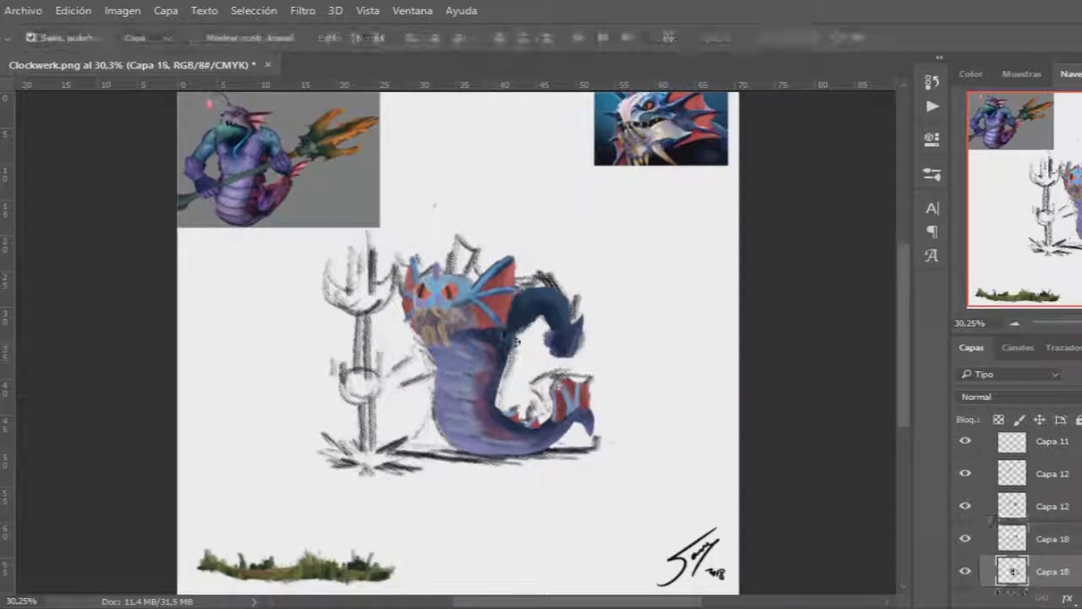
# Step: Paint the dark-blue arm left of the neck, erase smudges, and fill the neck and shoulder
pyautogui.press('b')
pyautogui.hotkey('ctrl', 'shift', 'alt', 'n')
pyautogui.moveTo(448, 357)
pyautogui.mouseDown()
pyautogui.moveTo(418, 365)
pyautogui.moveTo(443, 377)
pyautogui.moveTo(380, 384)
pyautogui.moveTo(436, 351)
pyautogui.moveTo(372, 381)
pyautogui.mouseUp()
pyautogui.moveTo(427, 355)
pyautogui.mouseDown()
pyautogui.moveTo(385, 389)
pyautogui.moveTo(346, 398)
pyautogui.mouseUp()
pyautogui.press('e')
pyautogui.press('b')
pyautogui.moveTo(519, 338); pyautogui.dragTo(570, 311)
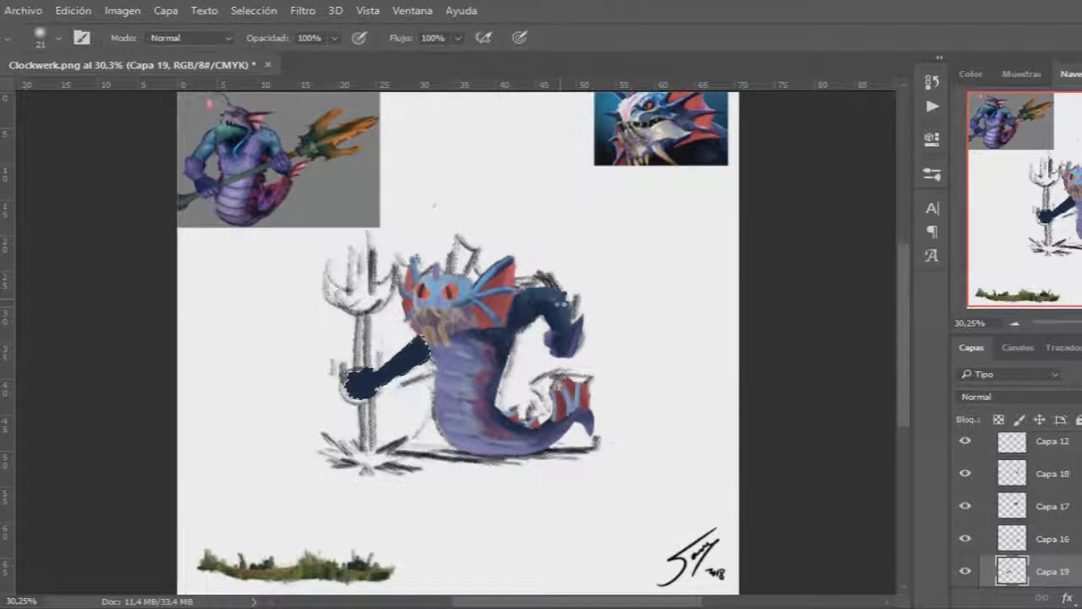
pyautogui.moveTo(380, 338); pyautogui.dragTo(427, 385)
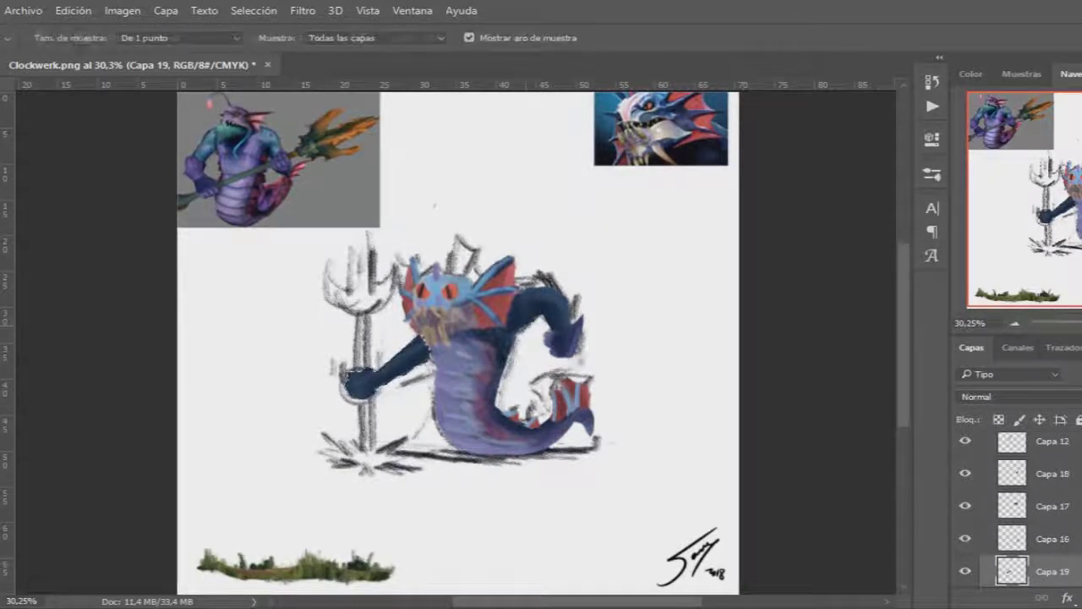
pyautogui.moveTo(520, 262); pyautogui.dragTo(507, 418)
pyautogui.hotkey('ctrl', 'z')
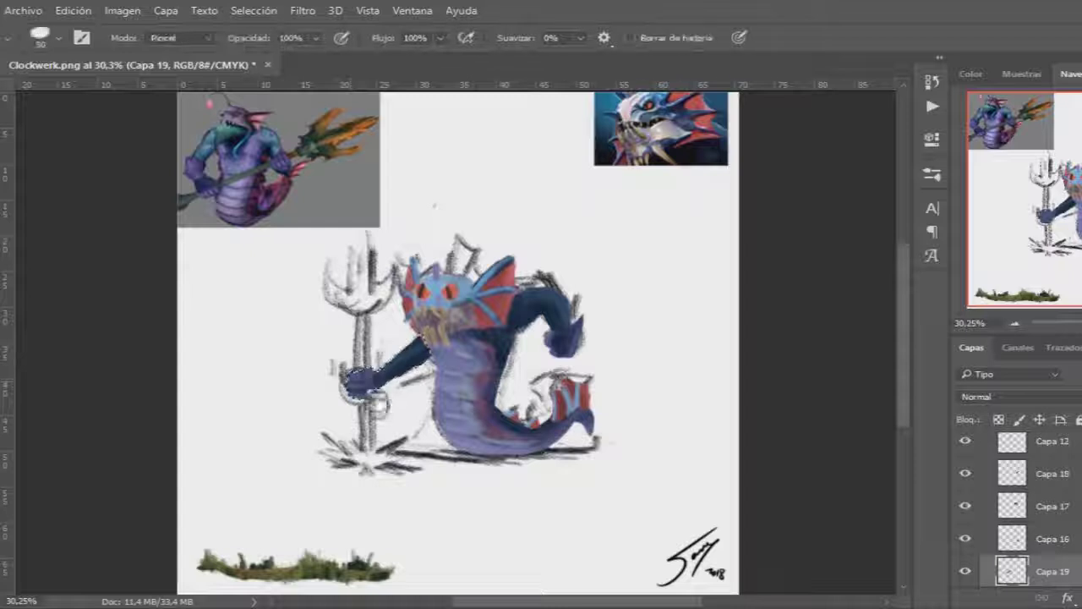
# Step: Create a trident layer below the arm layer and show a vertical guide for the shaft
pyautogui.press('m')
pyautogui.hotkey('ctrl', 'shift', 'n')
pyautogui.hotkey('ctrl', '[')
pyautogui.press('b')
pyautogui.hotkey('ctrl', ';')
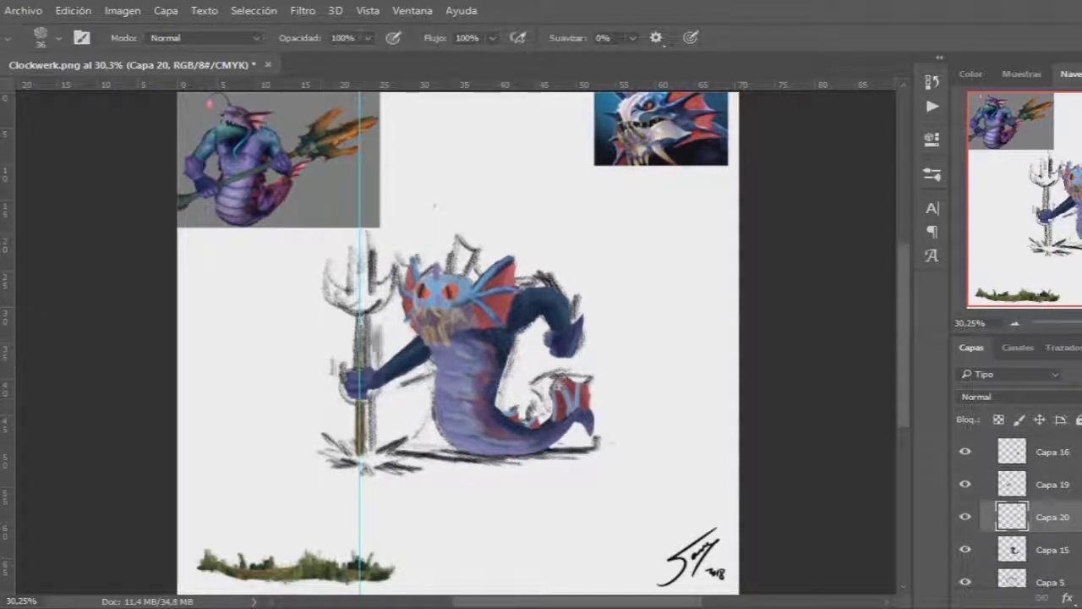
# Step: Sample a brown for the trident shaft, then hide the guide and clear the selection
pyautogui.press('i')
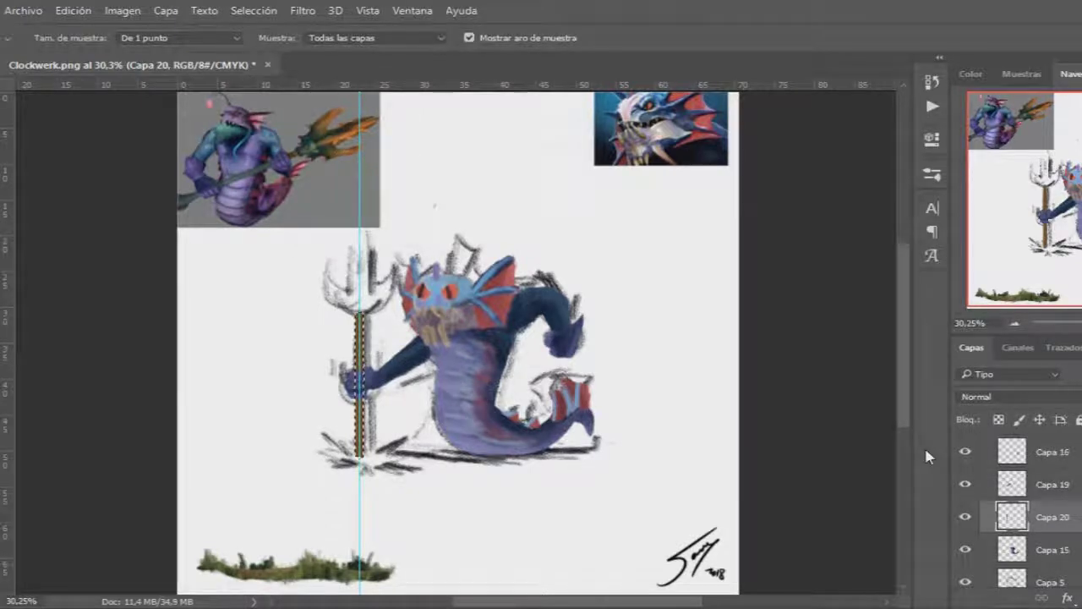
pyautogui.click(325, 196)
pyautogui.press('b')
pyautogui.hotkey('ctrl', ';')
pyautogui.hotkey('ctrl', 't')
pyautogui.press('Return')
pyautogui.press('i')
# Step: Paint the trident's side prongs orange, touching them up with resampled orange and a larger brush
pyautogui.click(362, 205)
pyautogui.press('b')
pyautogui.moveTo(334, 275); pyautogui.dragTo(388, 274)
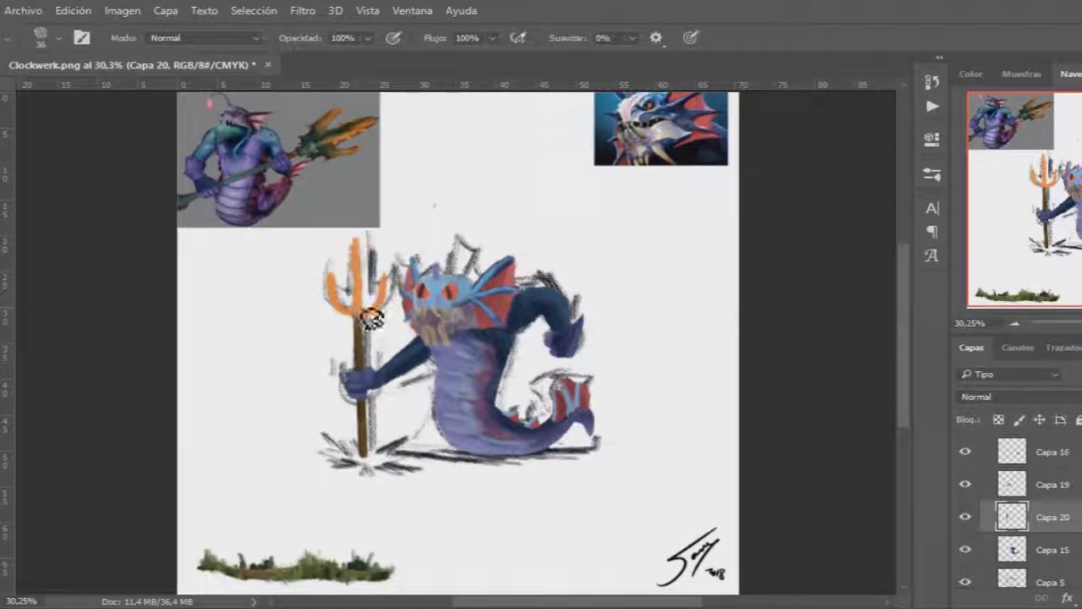
pyautogui.press('e')
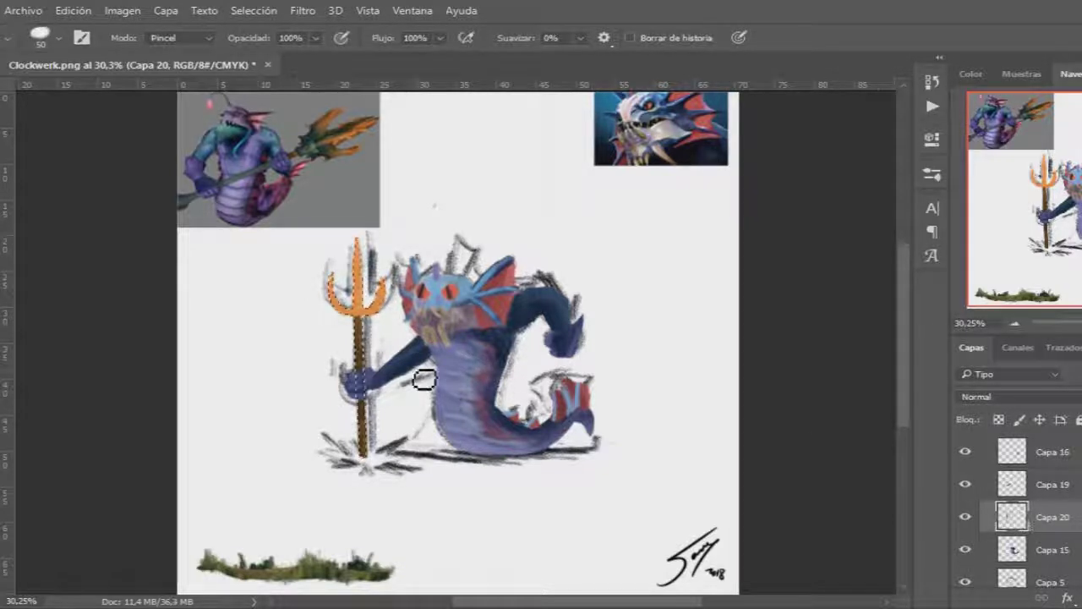
pyautogui.press('b')
pyautogui.keyDown('alt'); pyautogui.click(342, 194); pyautogui.keyUp('alt')
pyautogui.press(']')
pyautogui.press(']')
pyautogui.keyDown('alt'); pyautogui.click(386, 229); pyautogui.keyUp('alt')
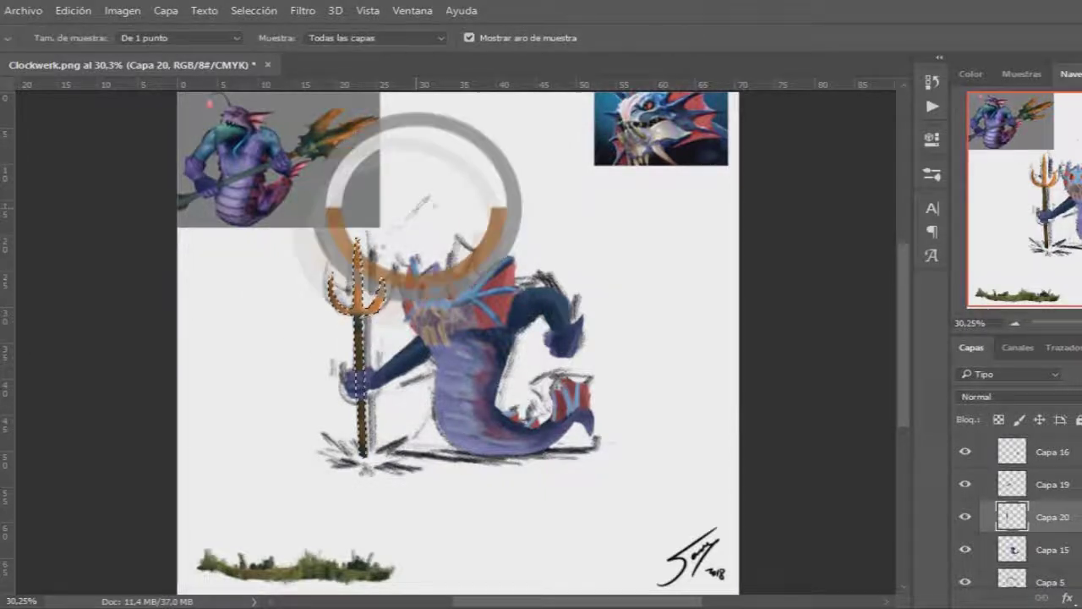
# Step: Hide the pencil sketch layer so only the painted creature remains visible
pyautogui.press('v')
pyautogui.press('b')
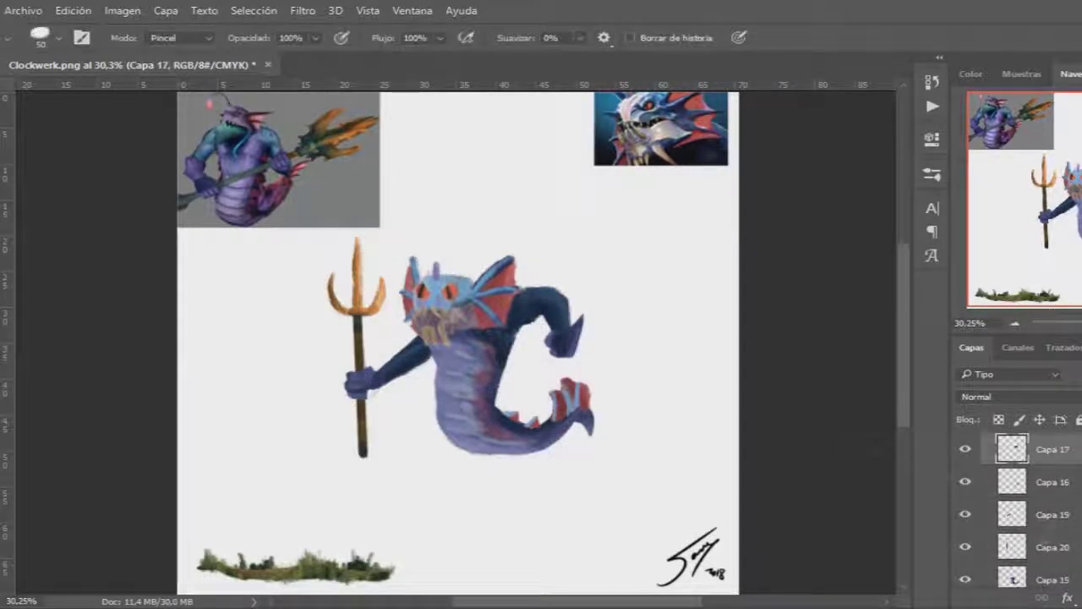